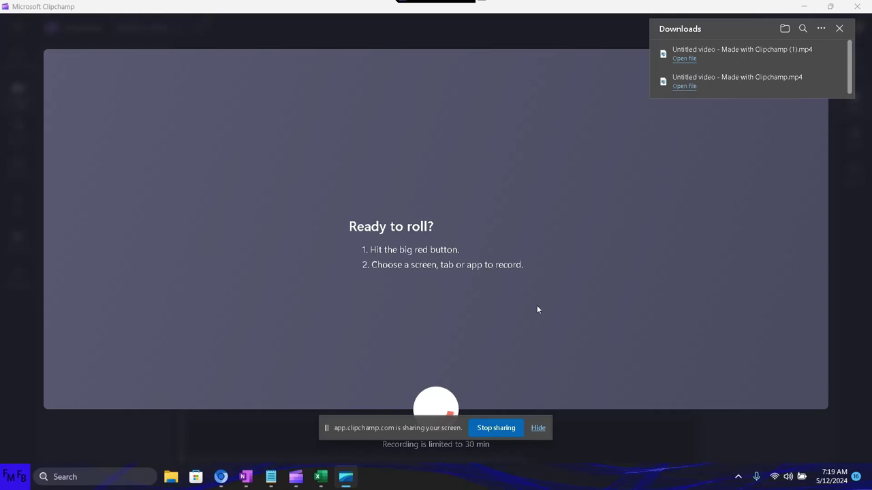
Step: Switch from the running Clipchamp recording to the Notepad window
key("alt+Tab")
key("alt+Tab")
key("alt+Tab")
key("alt+Tab")
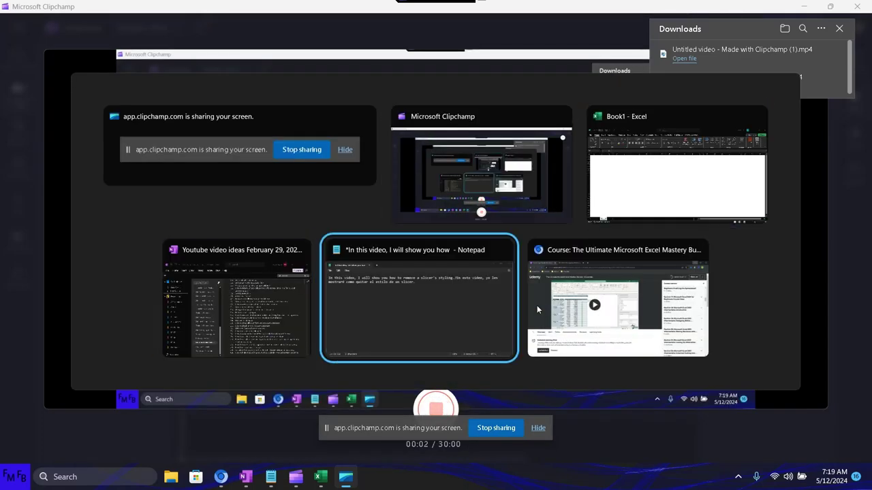
Step: Overwrite the note with the English line about controlling multiple pivot charts and its Spanish translation
key("ctrl+a")
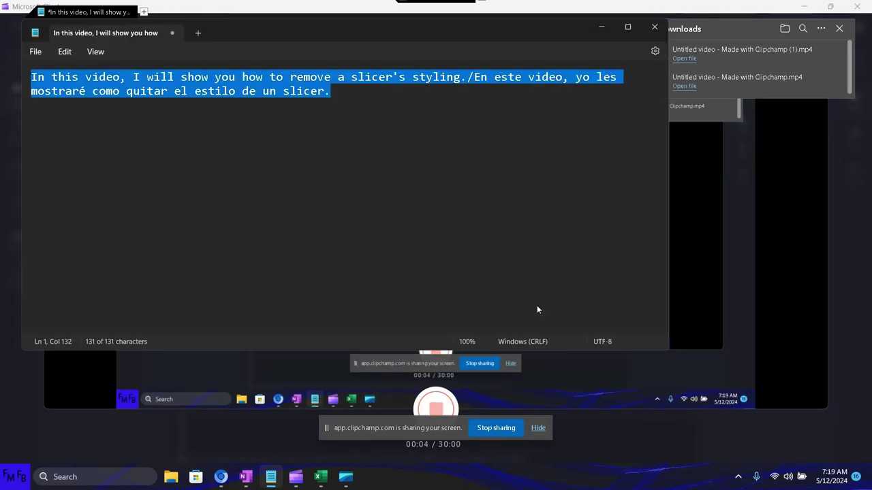
type("In this vi")
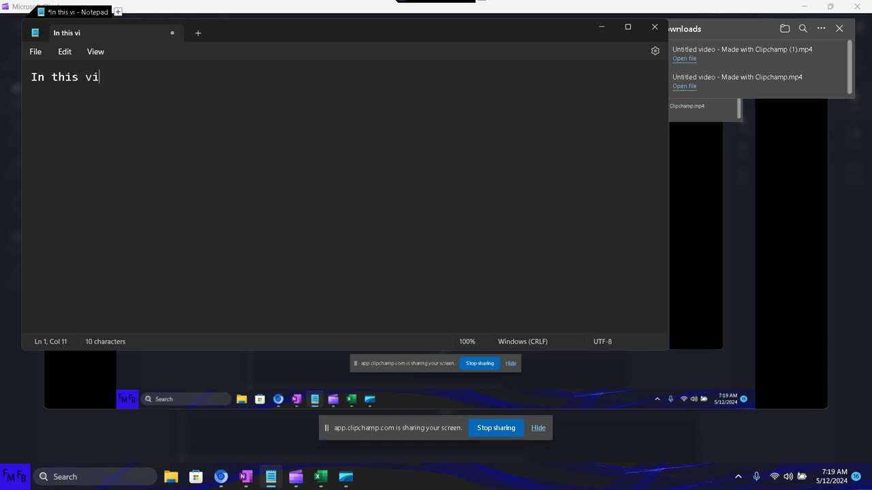
type("deo, ")
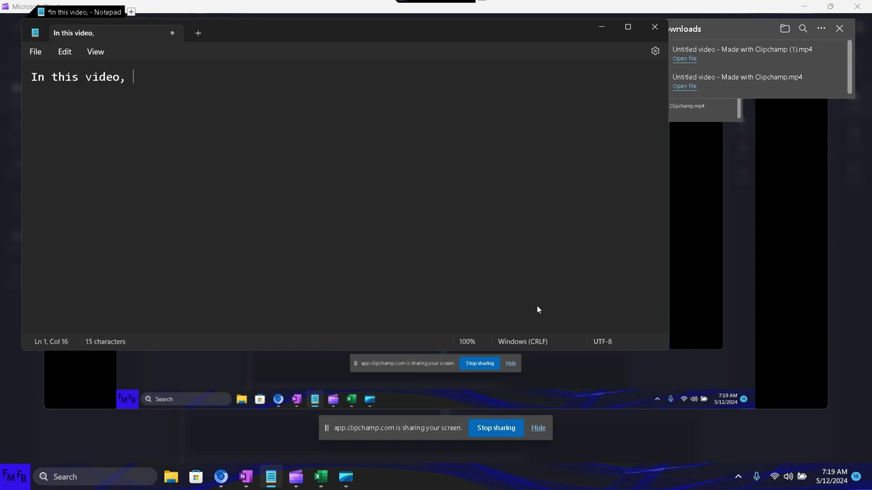
type("I wi")
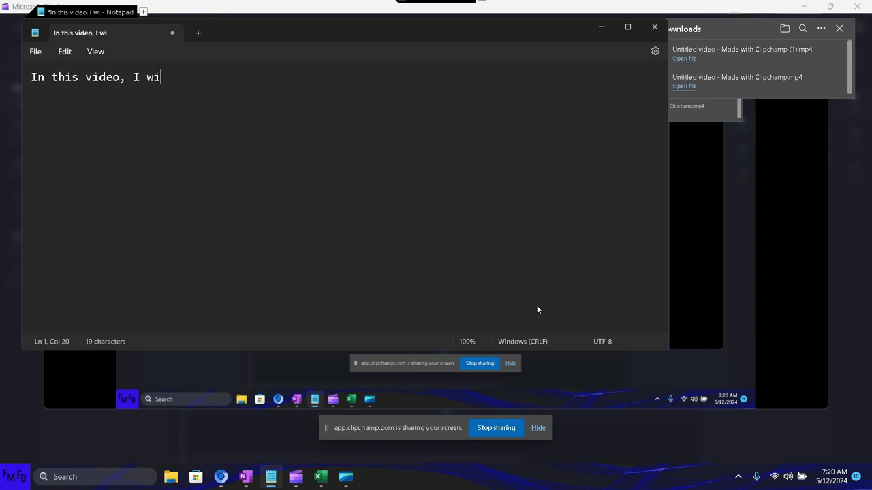
type("ll show yo")
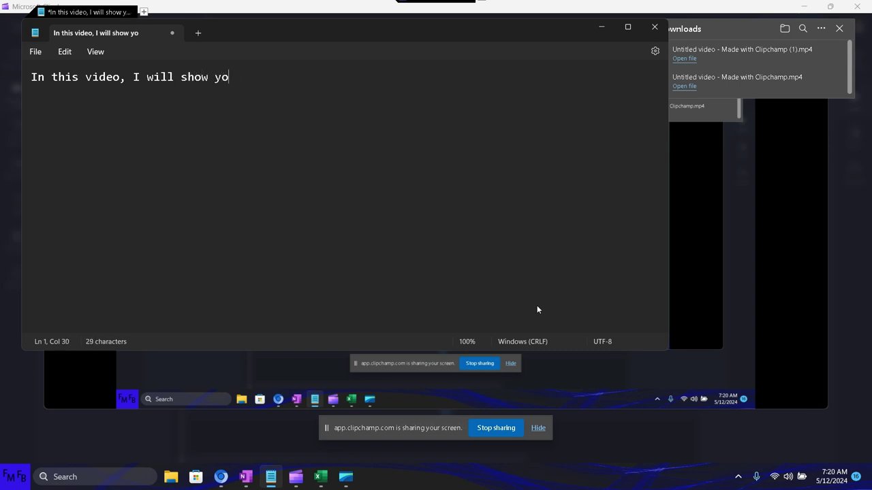
type("u how to ")
type("control ")
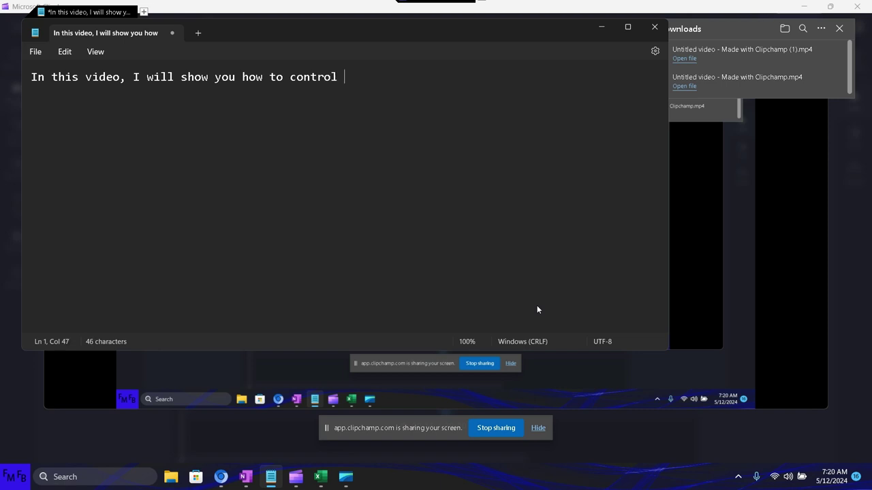
type("multiple ")
type("pivot c")
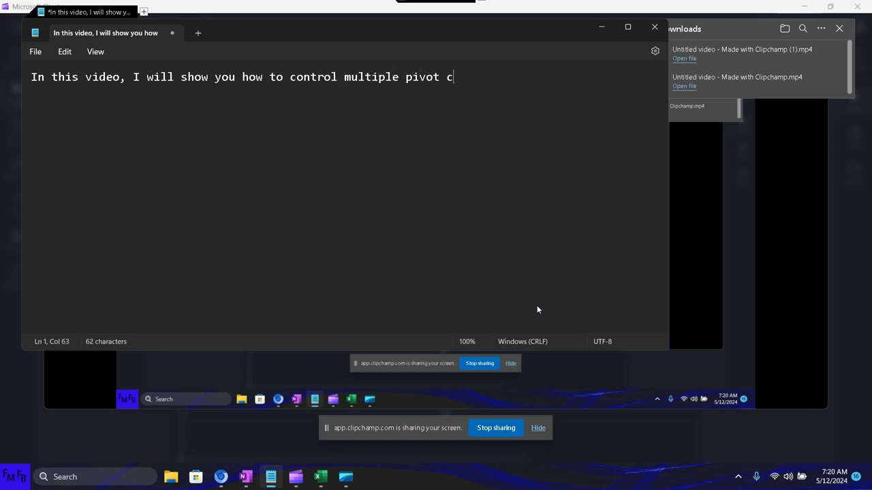
type("harts with")
type(" a singl")
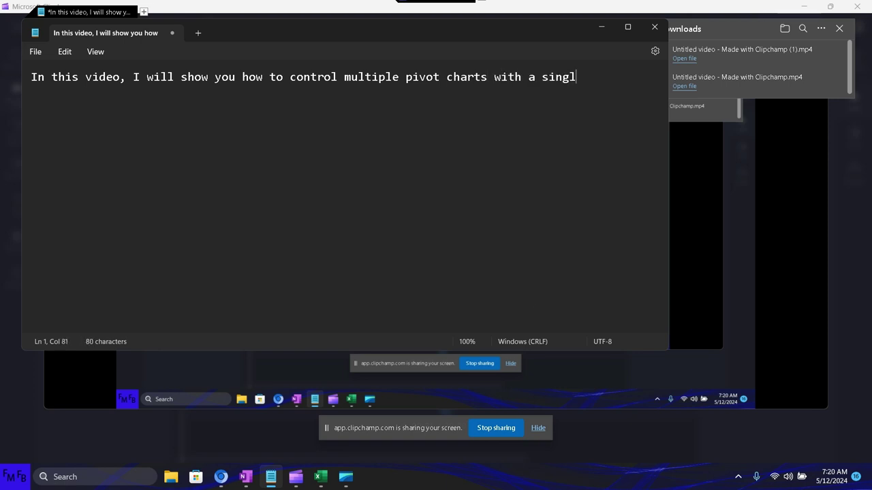
type("e slicer")
type("//")
type("En e")
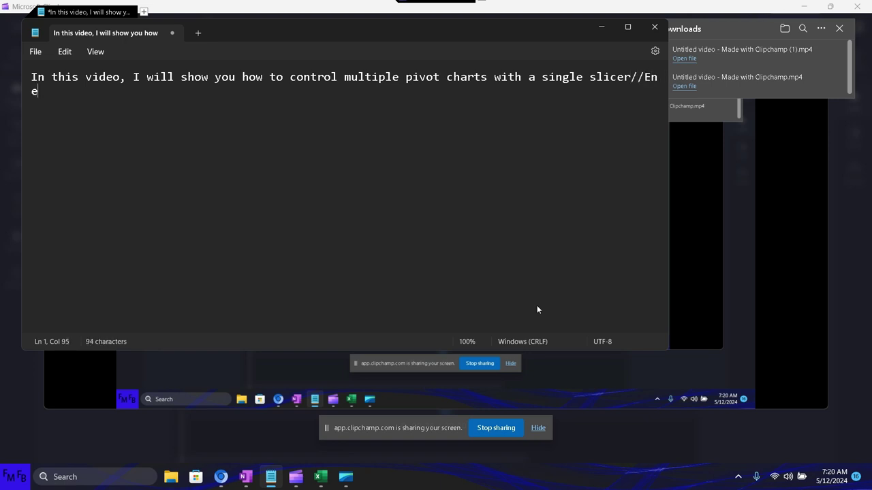
type("ste video")
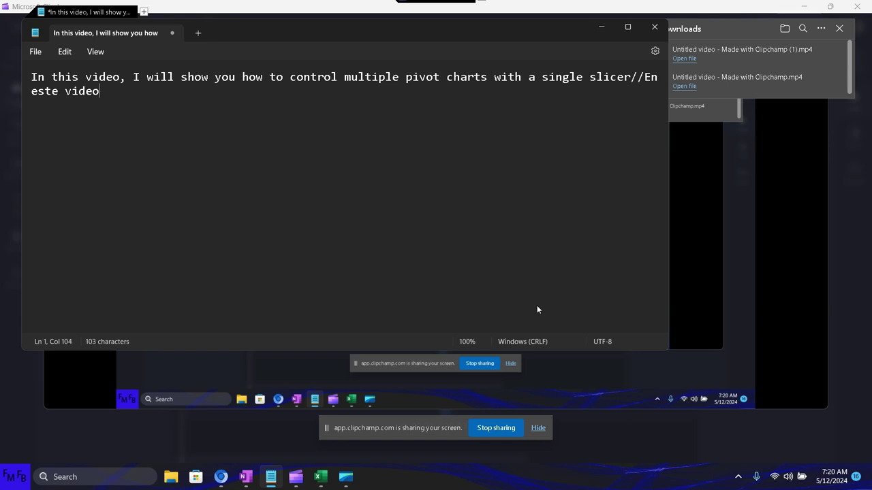
type(", yo les ")
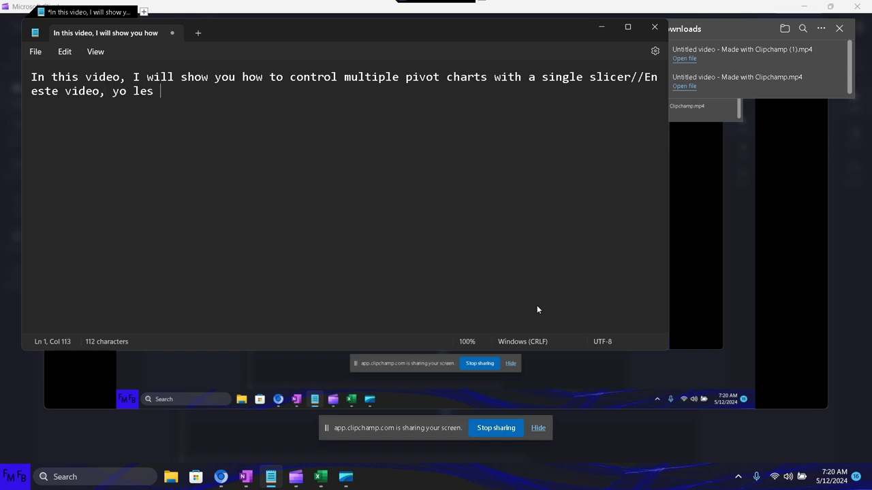
type("mostrar")
type("é como ")
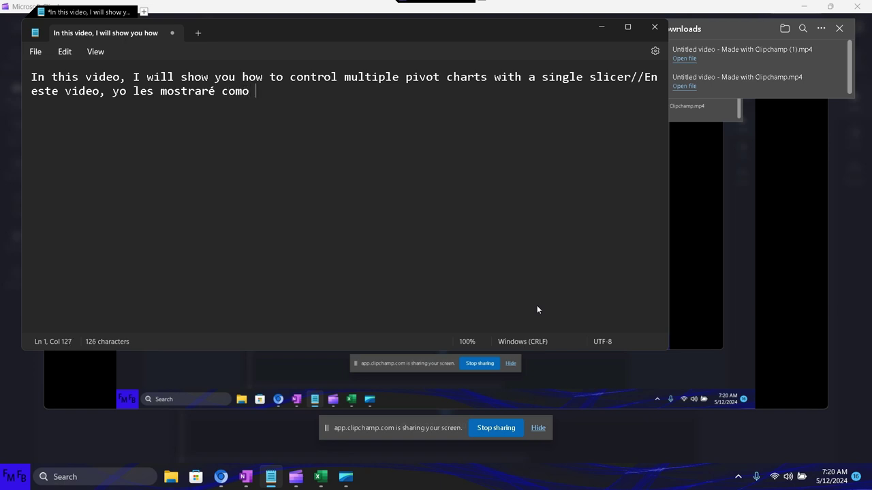
type("controla")
type("r va")
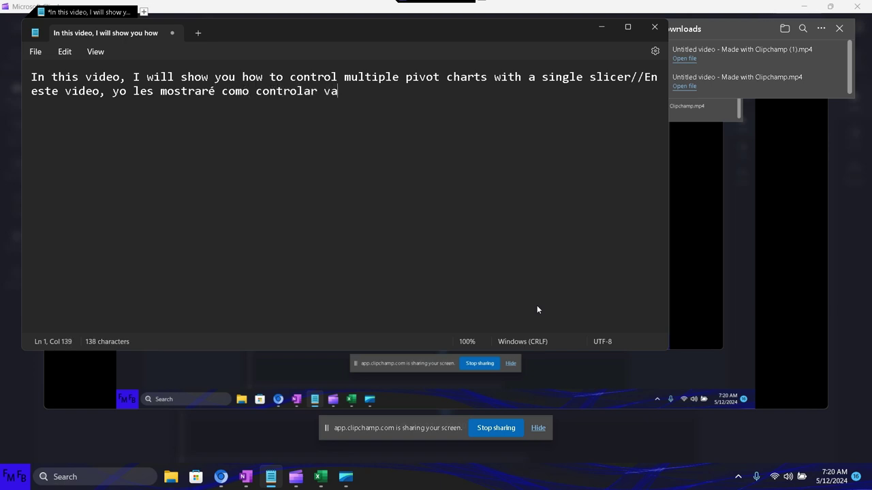
type("rias tab")
type("la")
type("s")
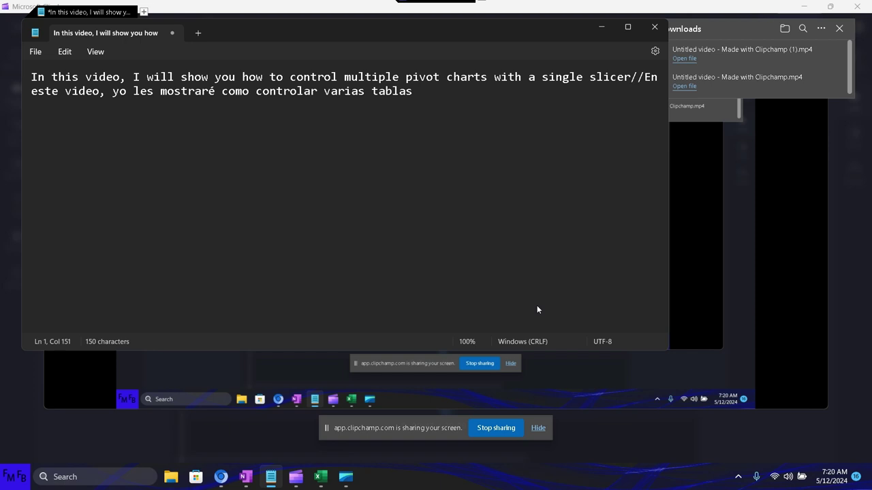
key("BackSpace")
key("BackSpace")
key("BackSpace")
key("BackSpace")
key("BackSpace")
key("BackSpace")
key("BackSpace")
key("BackSpace")
key("BackSpace")
key("BackSpace")
type("os")
type("gr")
type("áficos")
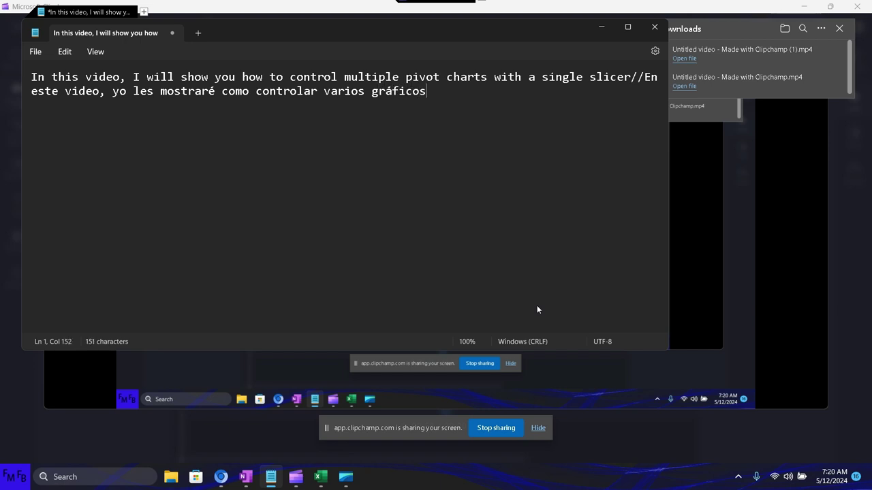
type(" pivo")
type("te con un ")
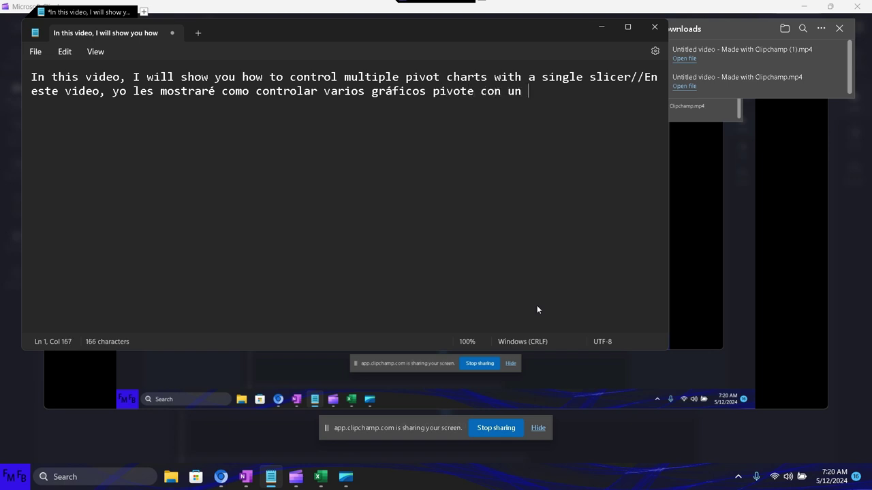
type("solo sli")
type("cer")
key("alt+Tab")
key("alt+Tab")
key("alt+Tab")
key("alt+Tab")
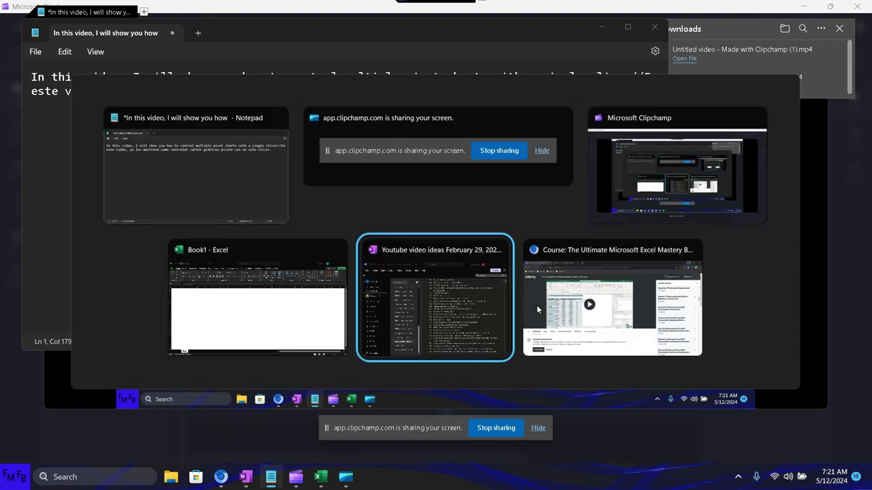
Step: Enter the column headers Name, Area and Yield in A1:C1
key("alt+shift+Tab")
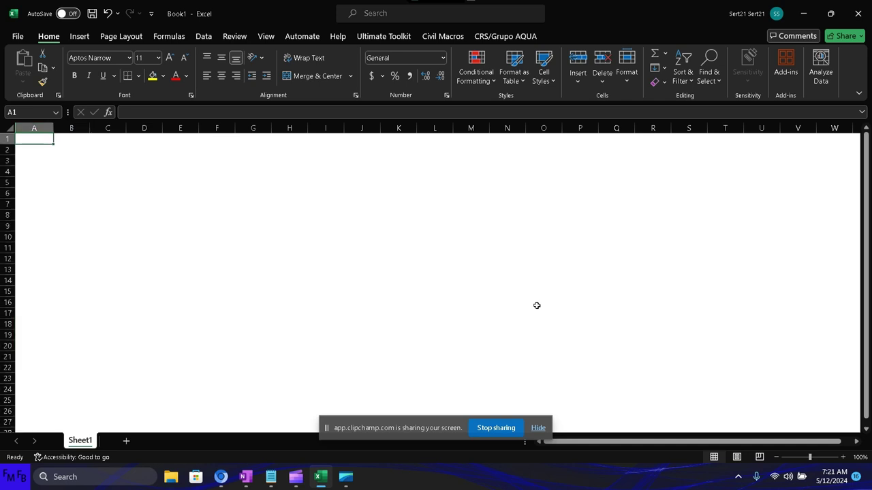
type("N")
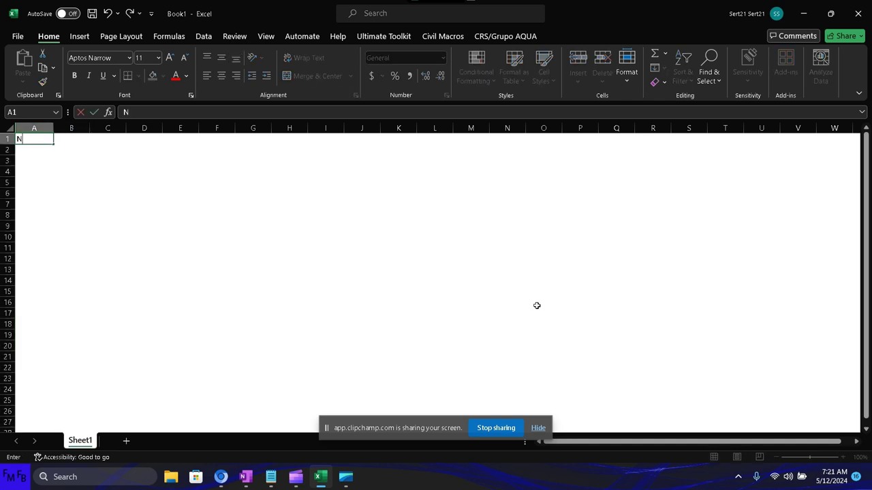
type("ame")
key("Tab")
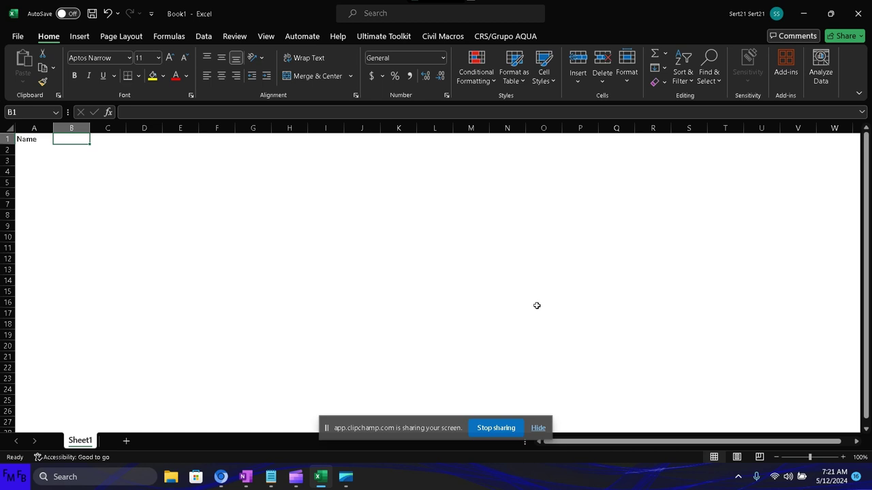
type("Yield")
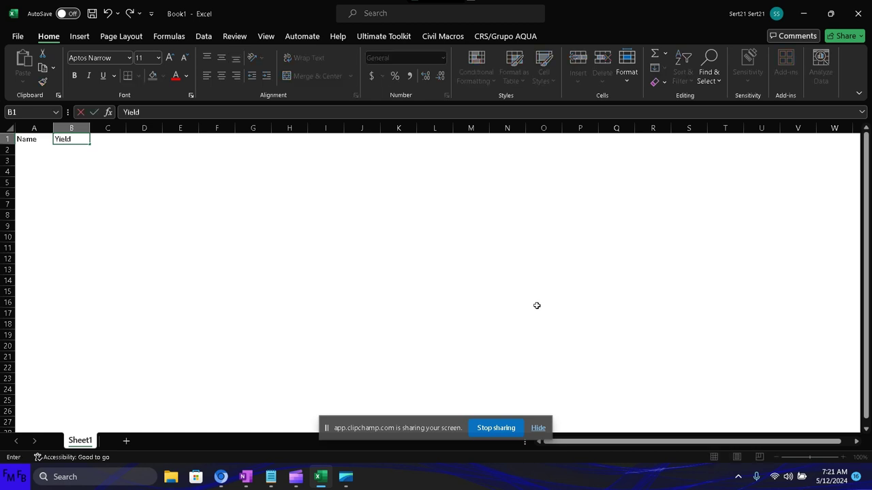
key("Tab")
key("Left")
type("A")
key("Tab")
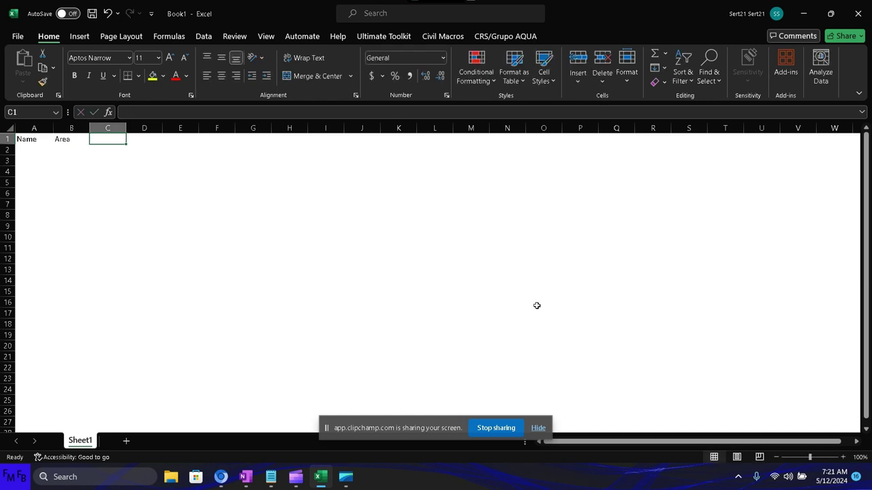
type("Yield")
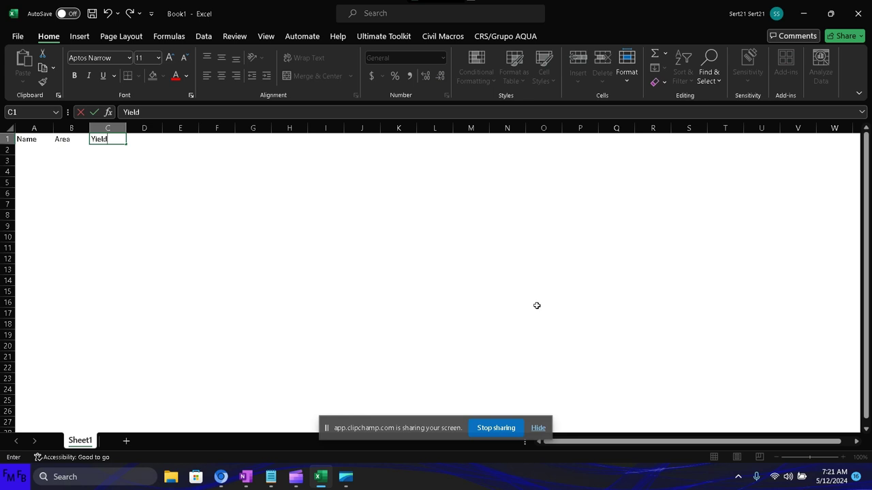
key("Return")
Step: Enter the names Pedro, Juan, Pablo and Ana in A2:A5
type("P")
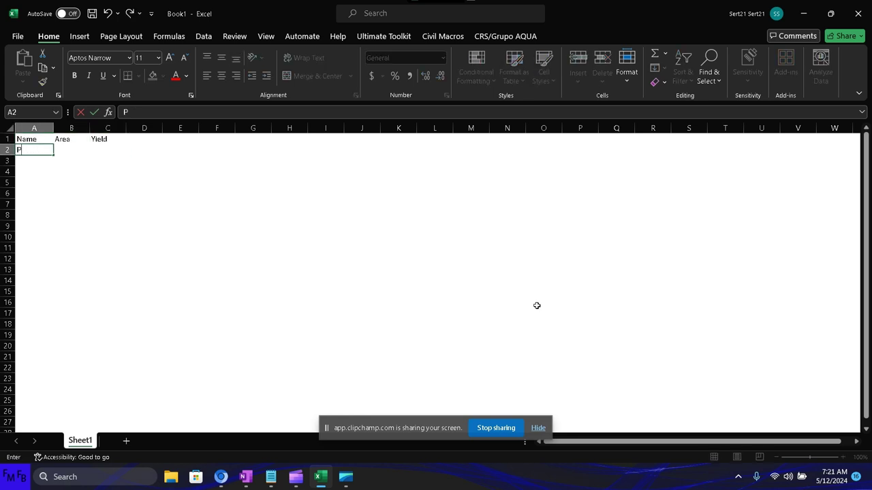
type("edro")
key("Return")
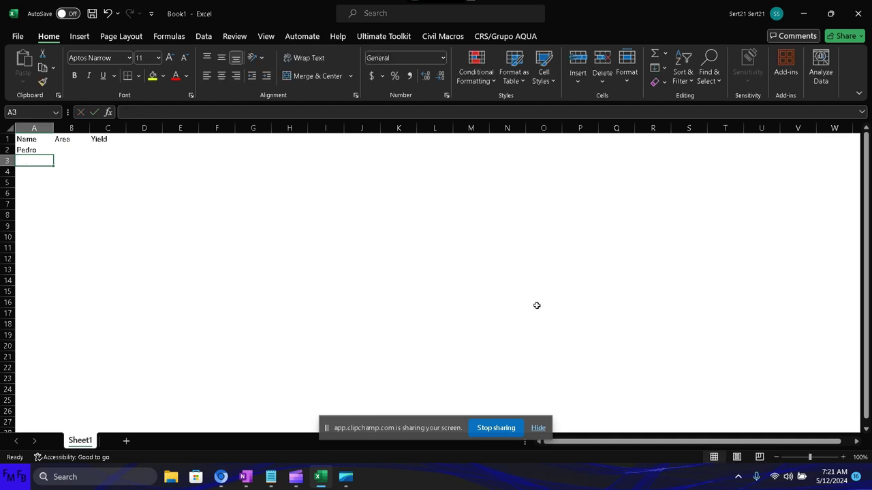
type("Juan")
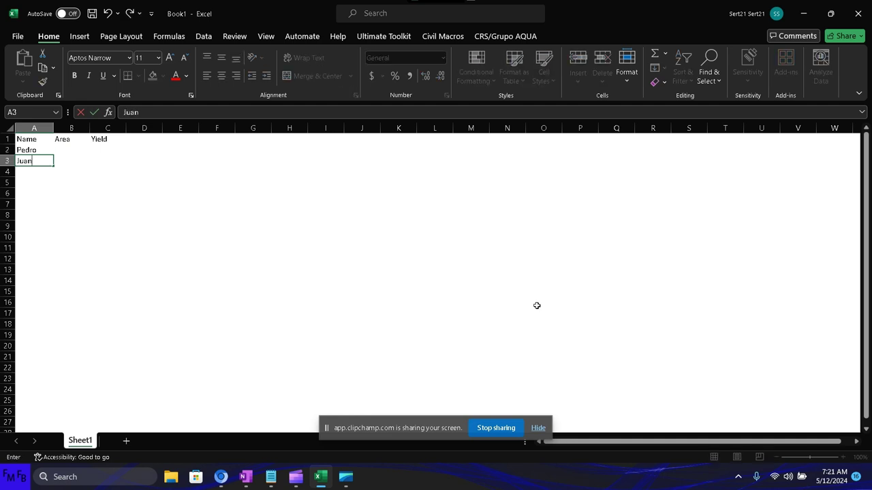
key("Return")
type("Pablo")
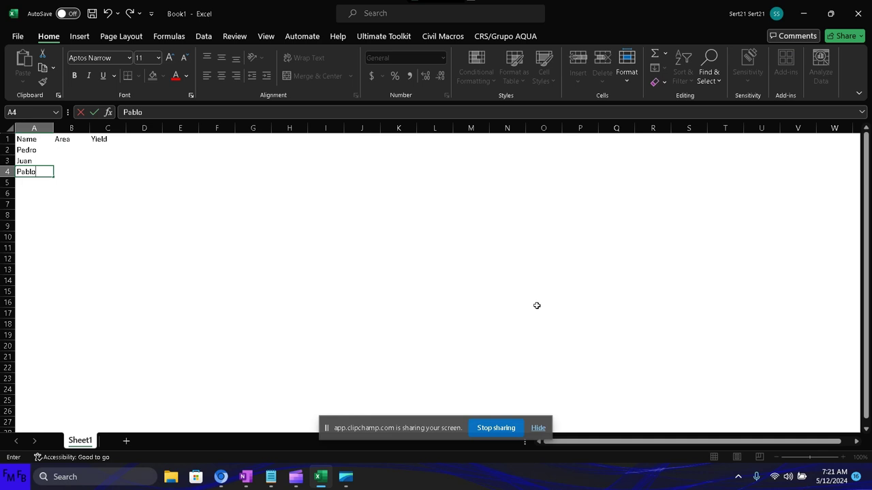
key("Return")
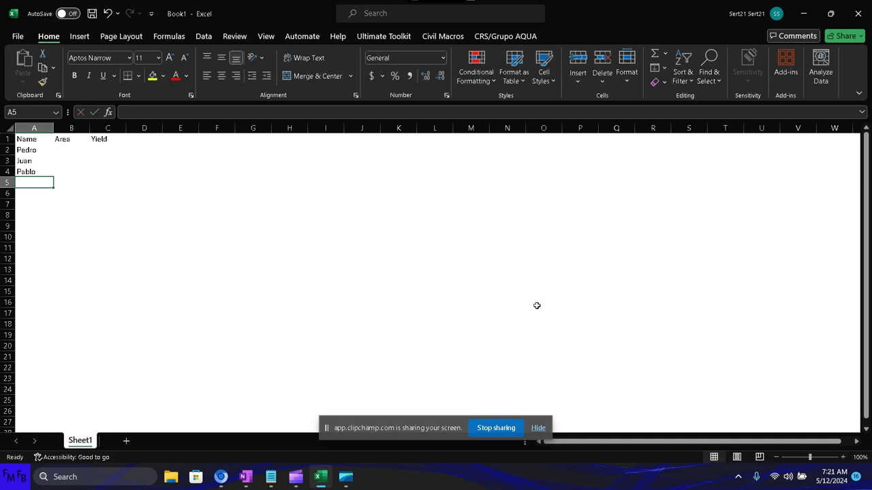
type("Ana")
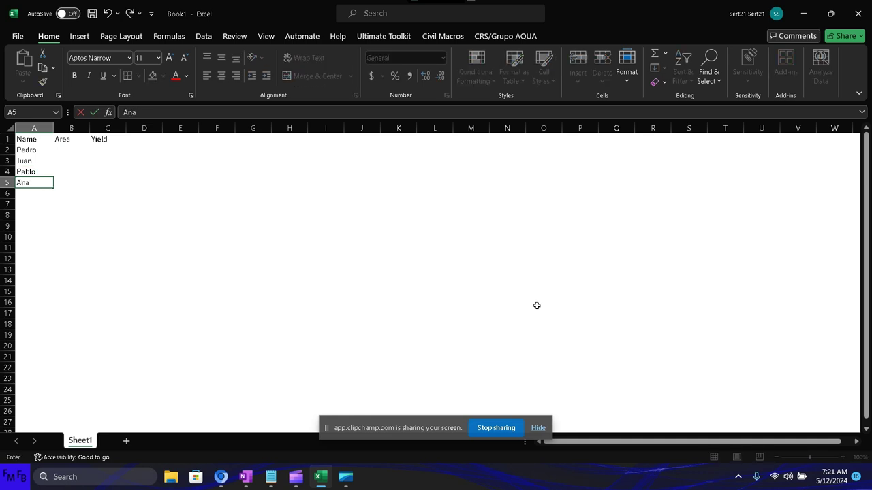
key("Tab")
Step: Enter the Area values 2, 1.5, 3 and 4 in B2:B5
key("Up")
key("Up")
key("Up")
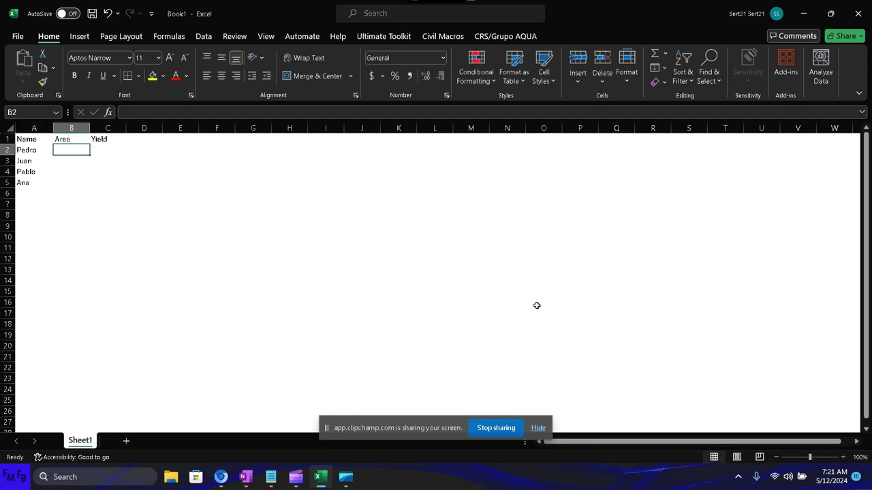
type("2")
key("Return")
type("1.5")
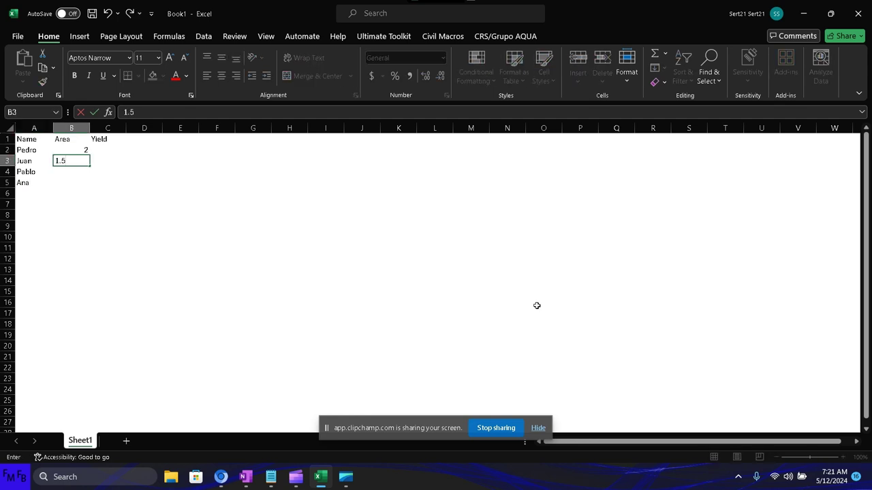
key("Return")
type("3")
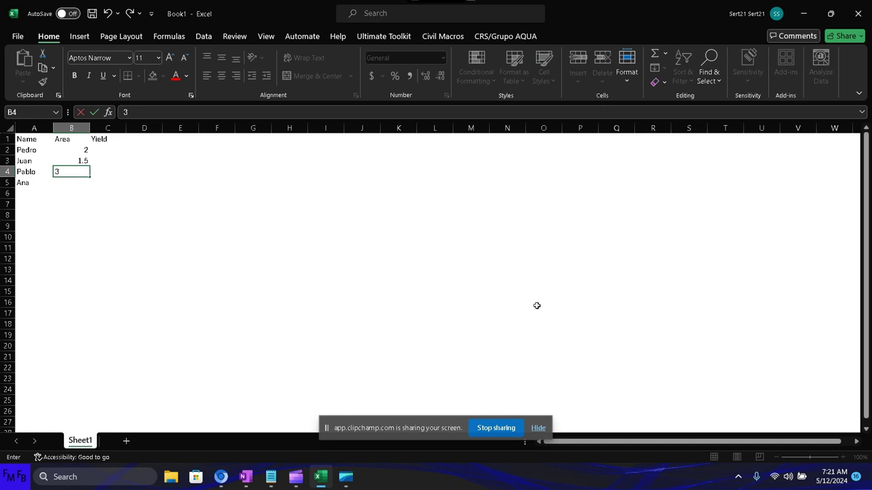
key("Return")
type("4")
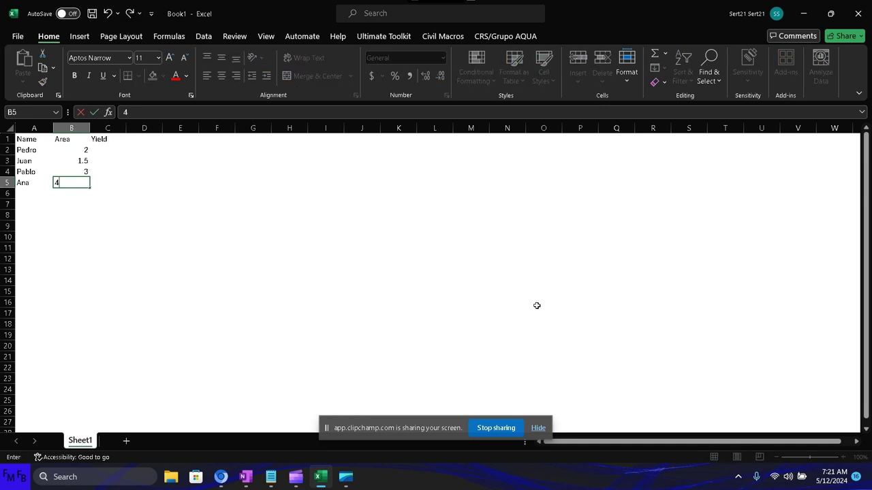
key("Right")
Step: Enter the Yield values 50, 40, 70 and 90 in C2:C5
key("Up")
key("Up")
key("Up")
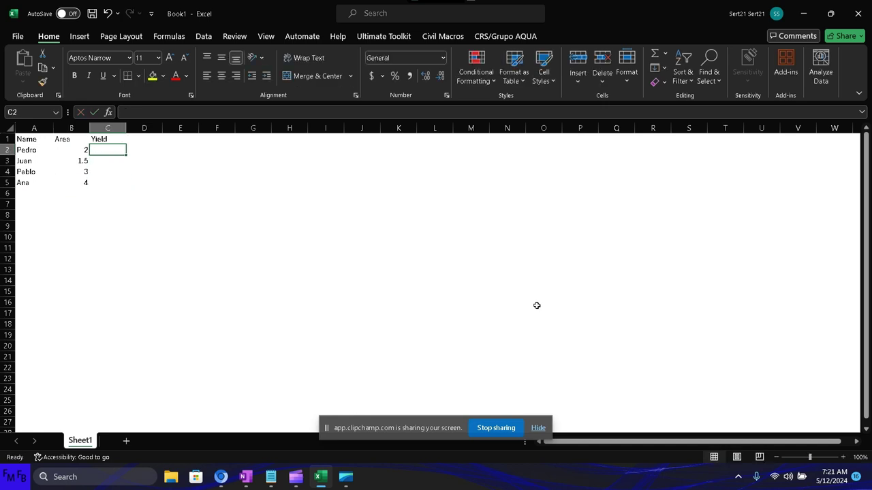
type("50")
key("Return")
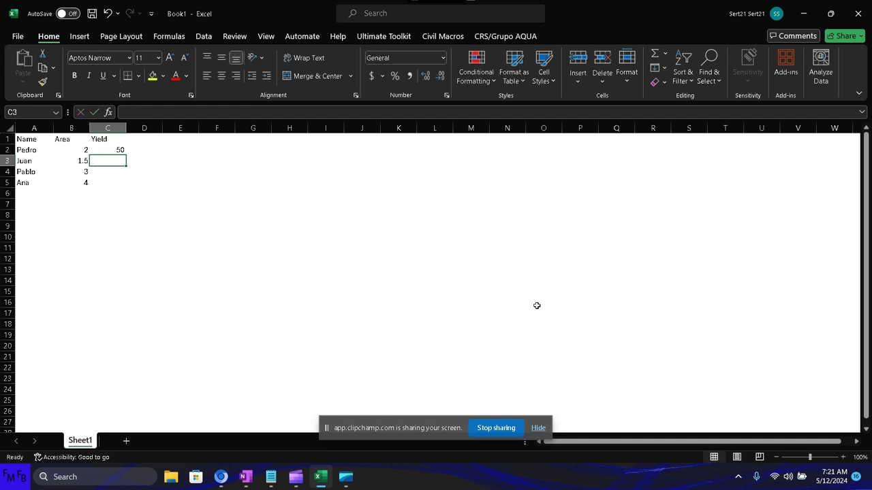
type("40")
key("Return")
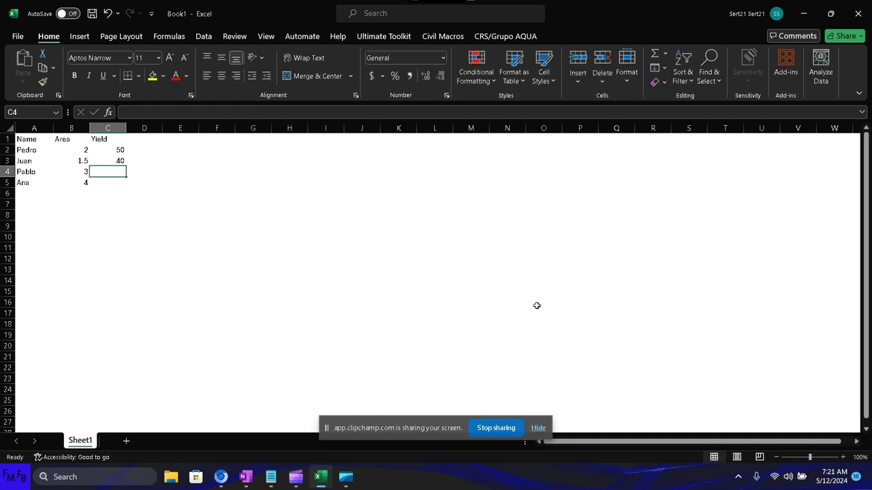
type("70")
key("Return")
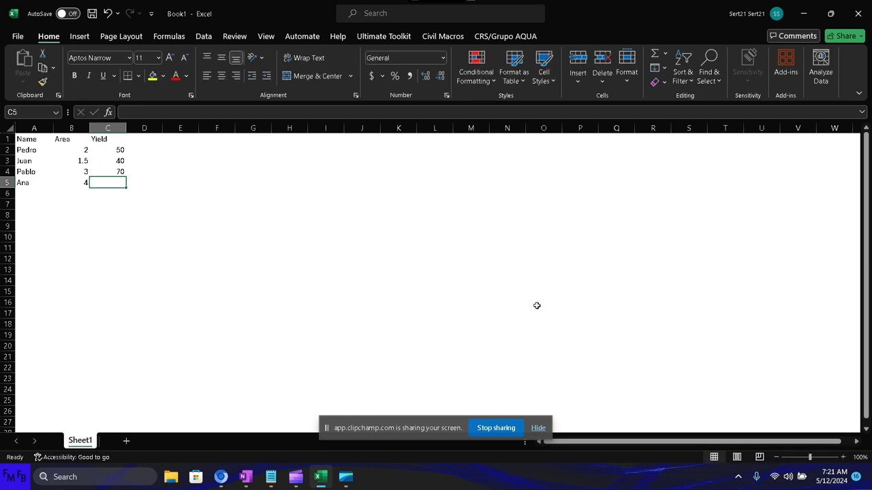
type("90")
key("Tab")
key("Left")
Step: Create a PivotTable on Sheet2 summing Area by Name (total 10.5), then copy it as Sheet2 (2)
left_click(85, 35)
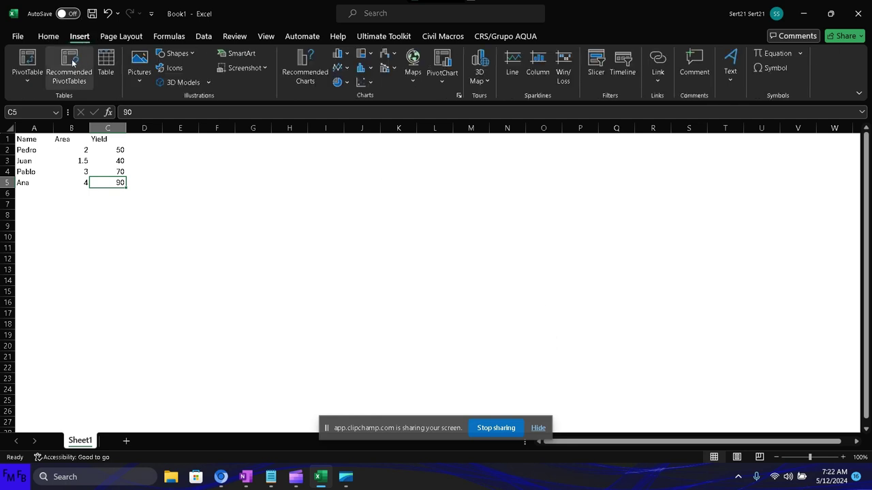
left_click(28, 81)
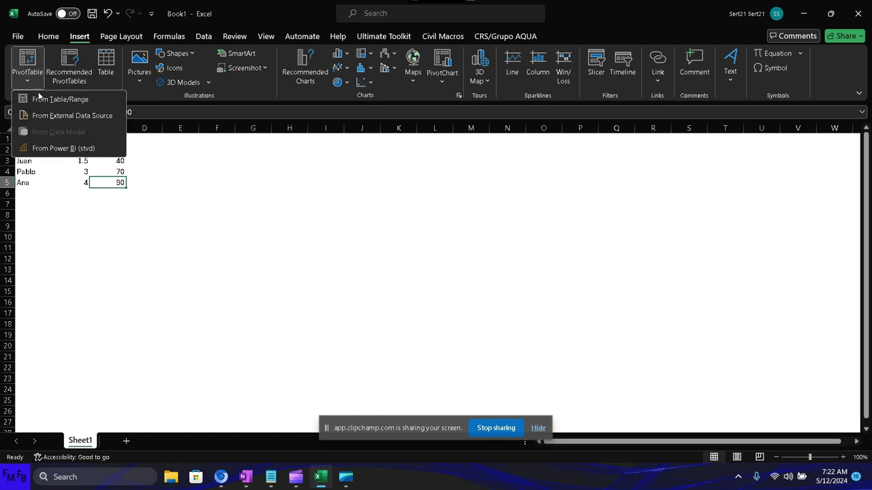
left_click(41, 99)
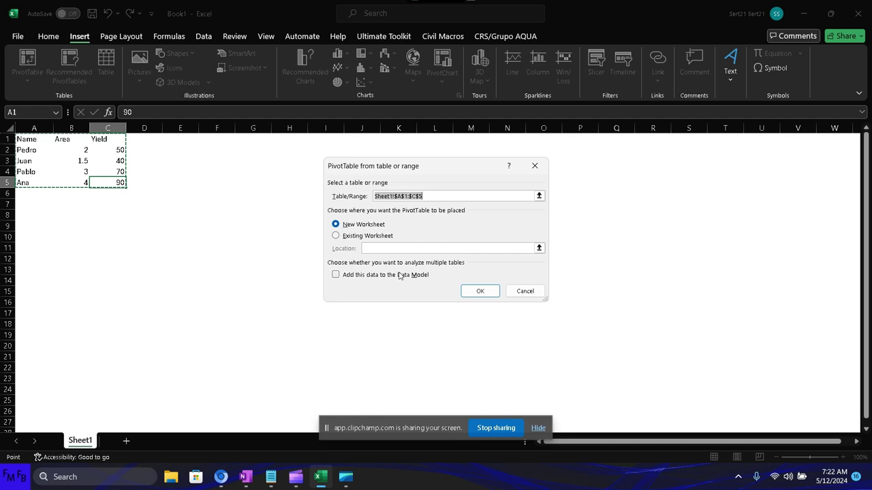
left_click(480, 291)
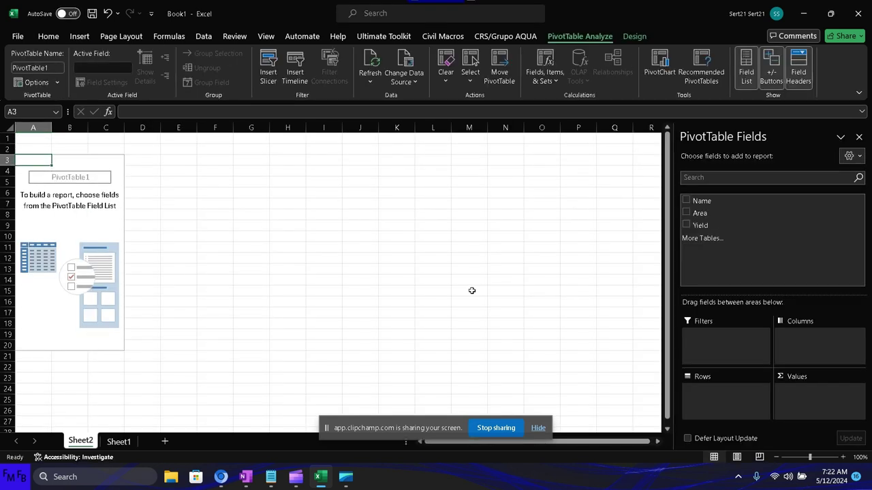
left_click_drag(686, 204, 725, 392)
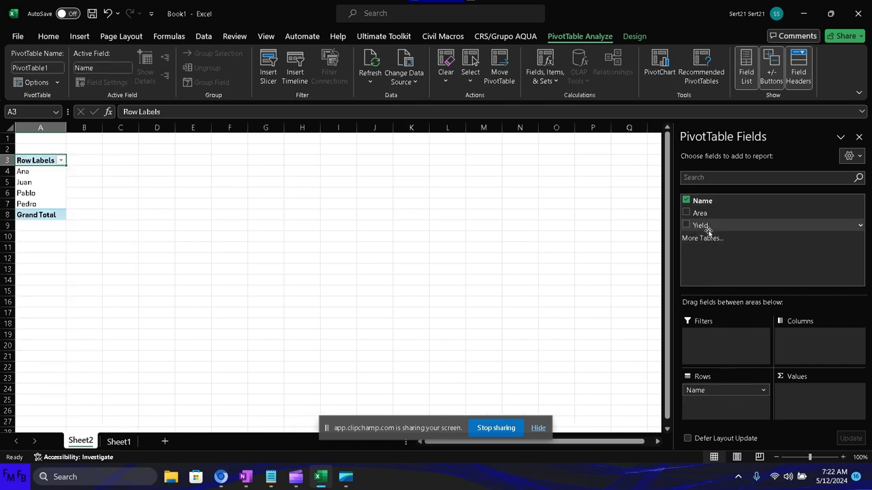
left_click_drag(701, 213, 788, 380)
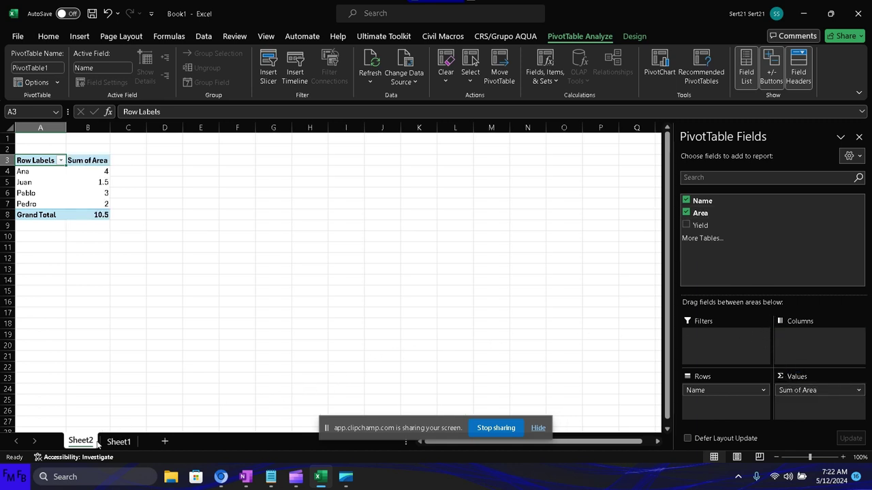
left_click_drag(98, 443, 109, 443)
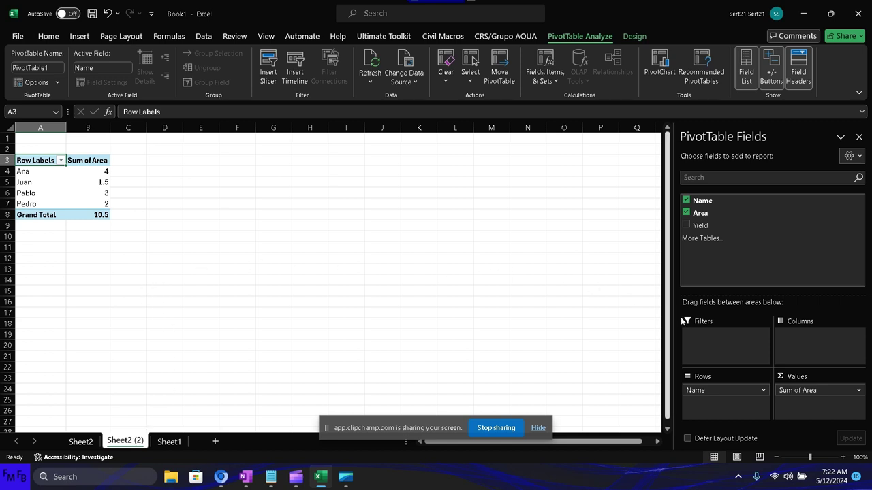
Step: On Sheet2 (2), swap Sum of Area for Sum of Yield, giving a 250 total
left_click_drag(803, 389, 621, 345)
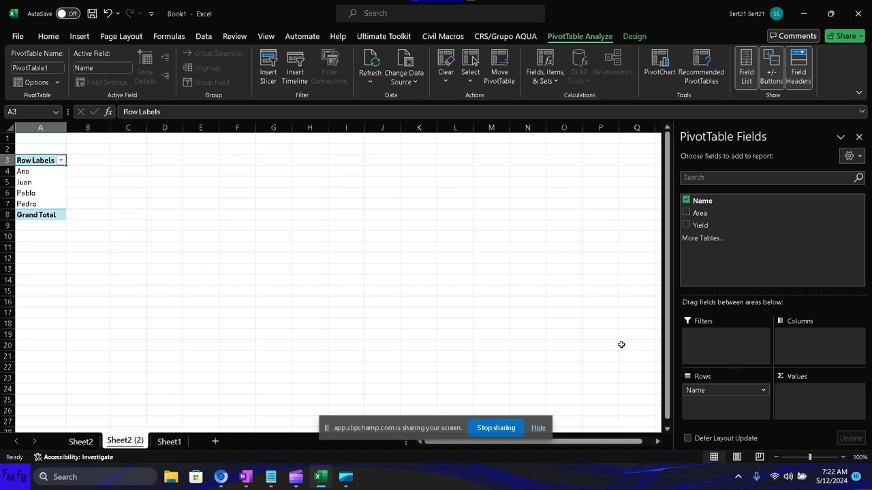
left_click_drag(700, 227, 794, 395)
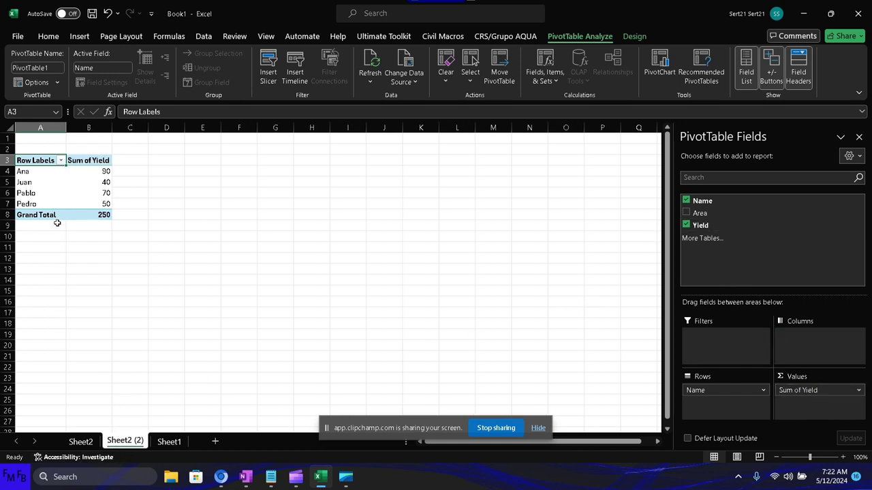
left_click(49, 193)
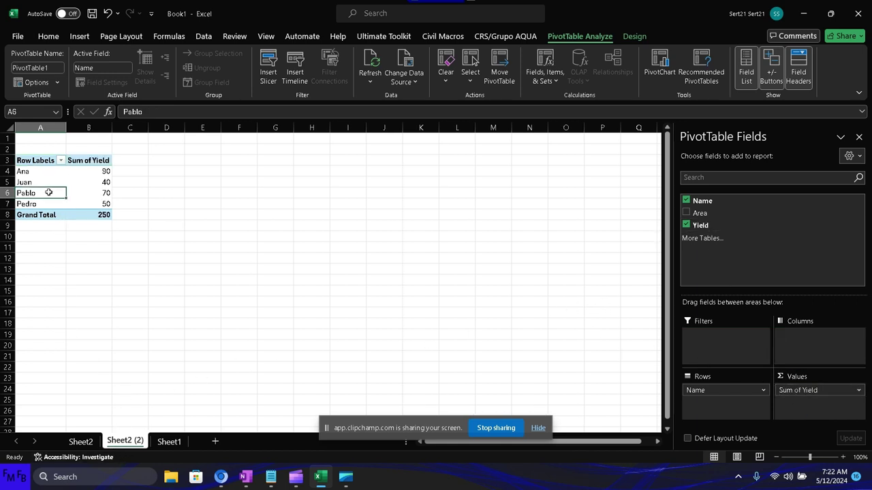
Step: Insert a clustered column PivotChart from the Yield pivot table
left_click(76, 42)
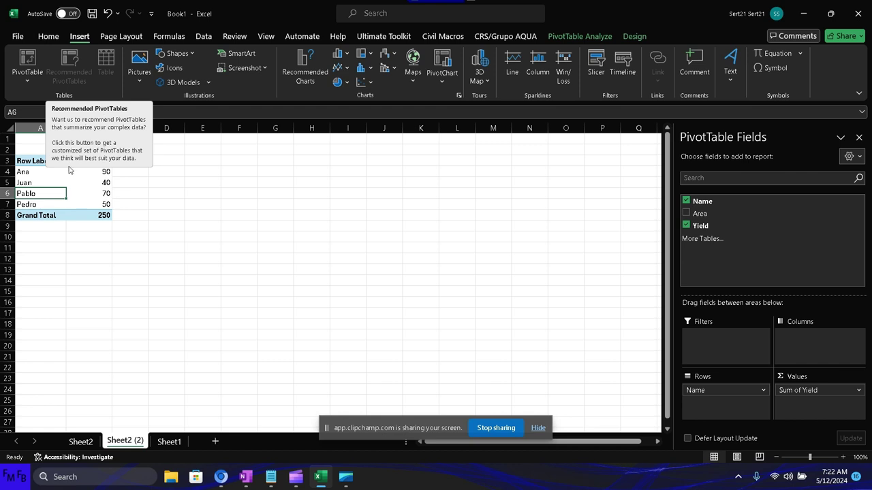
left_click(68, 171)
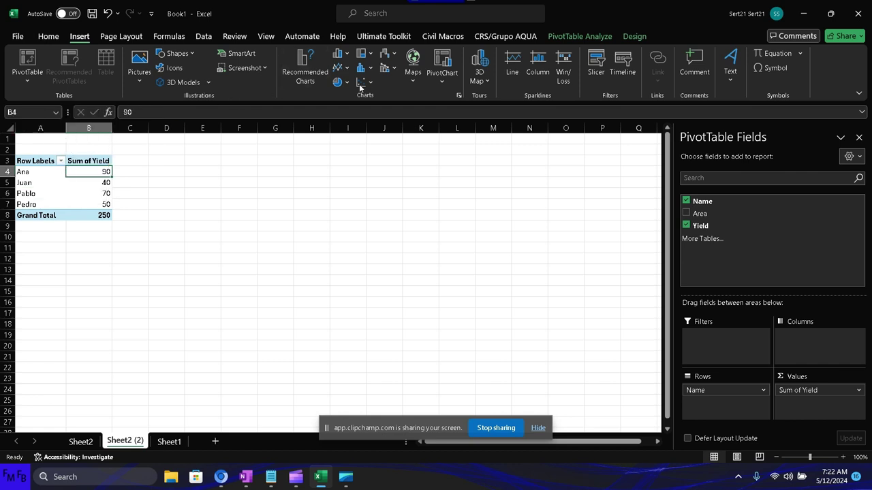
left_click(427, 82)
left_click(445, 104)
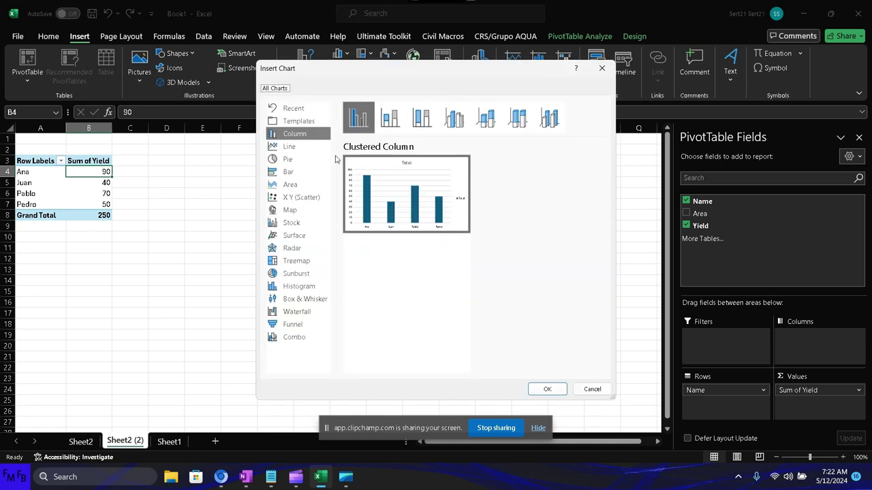
left_click(547, 389)
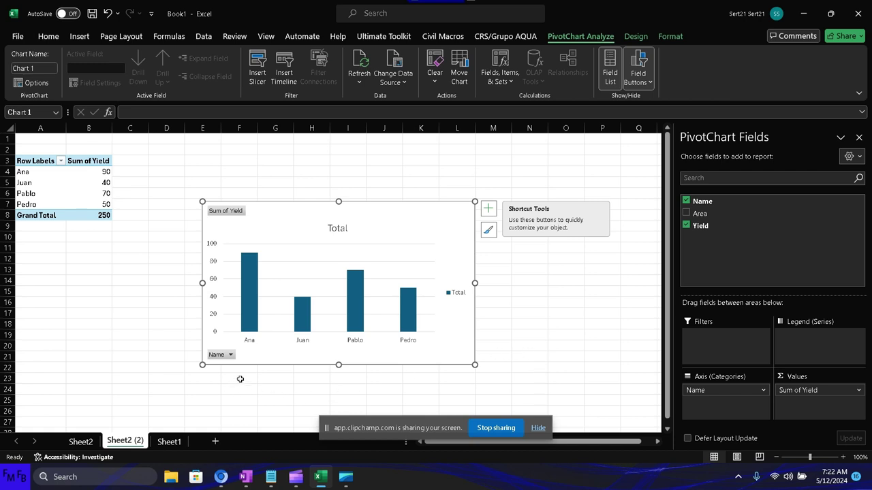
Step: Cut the Yield chart and paste it onto a newly added Sheet4
key("Delete")
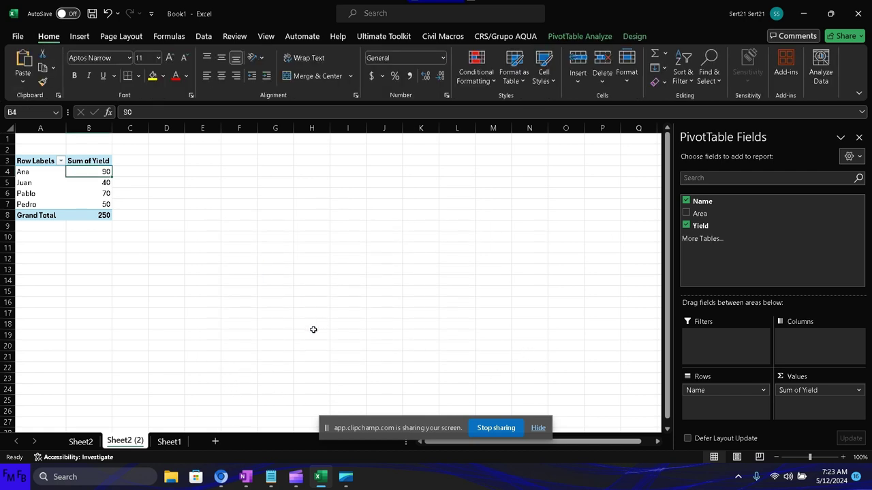
left_click(86, 442)
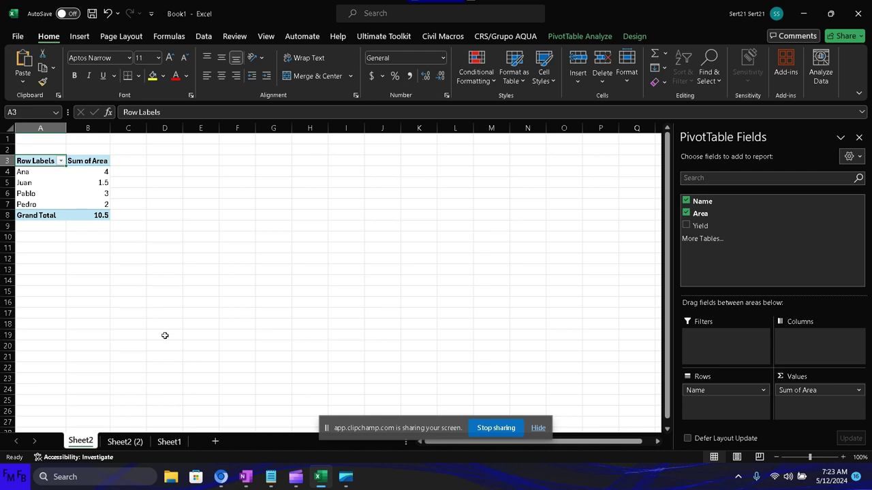
left_click(168, 441)
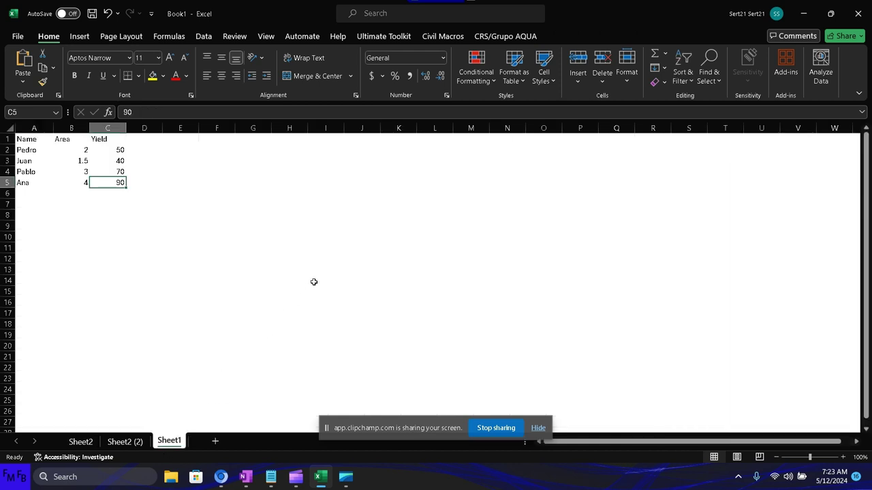
left_click(217, 441)
key("ctrl+v")
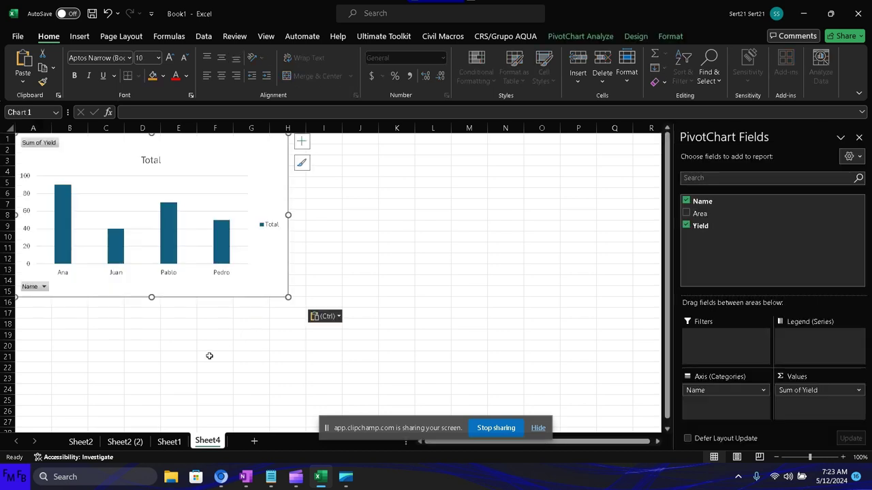
Step: Look through the sheet tabs, ending on the Sheet2 Area pivot table
left_click(136, 441)
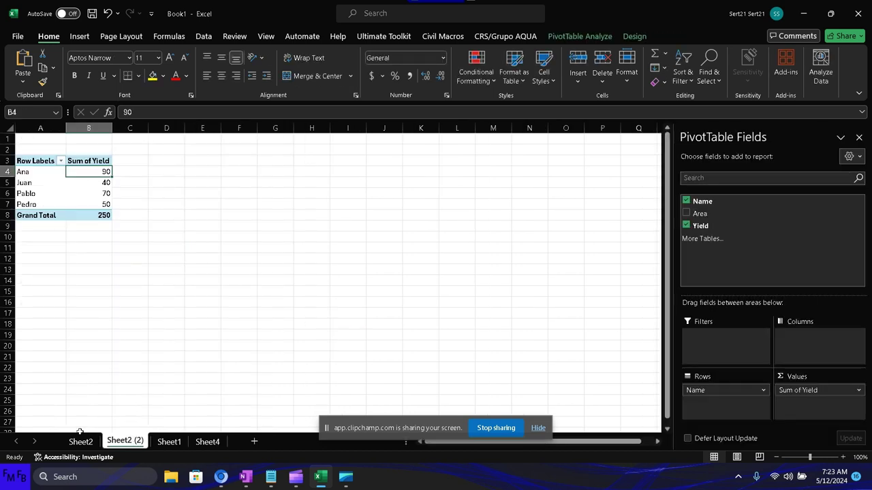
left_click(80, 442)
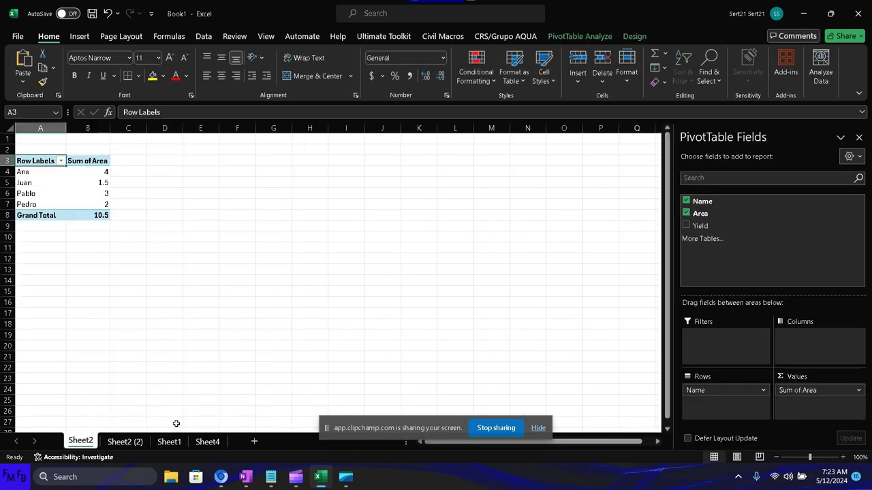
left_click(215, 442)
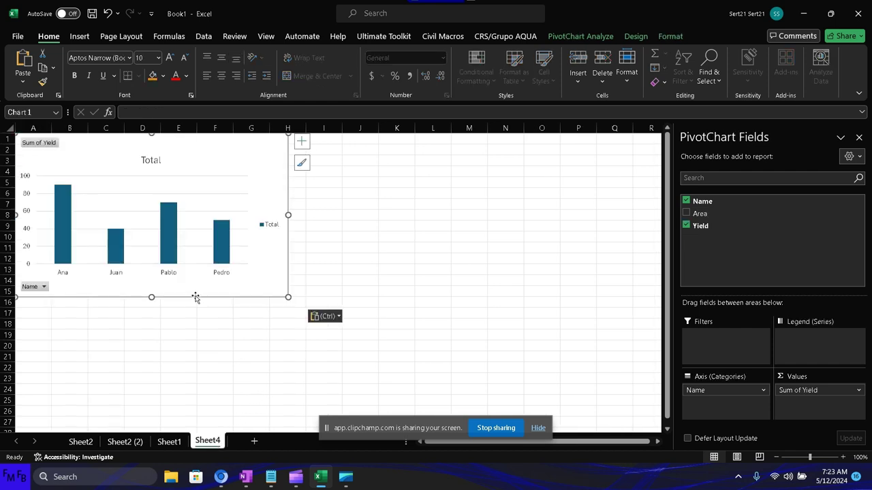
left_click(122, 442)
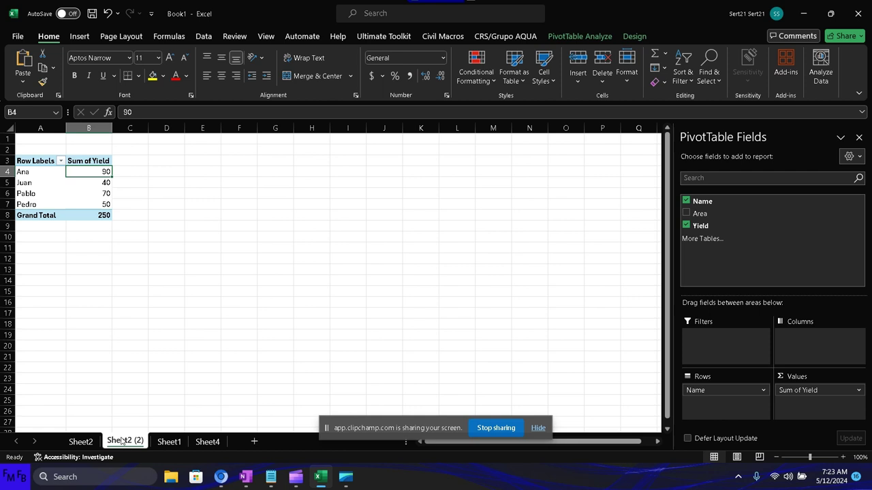
left_click(159, 441)
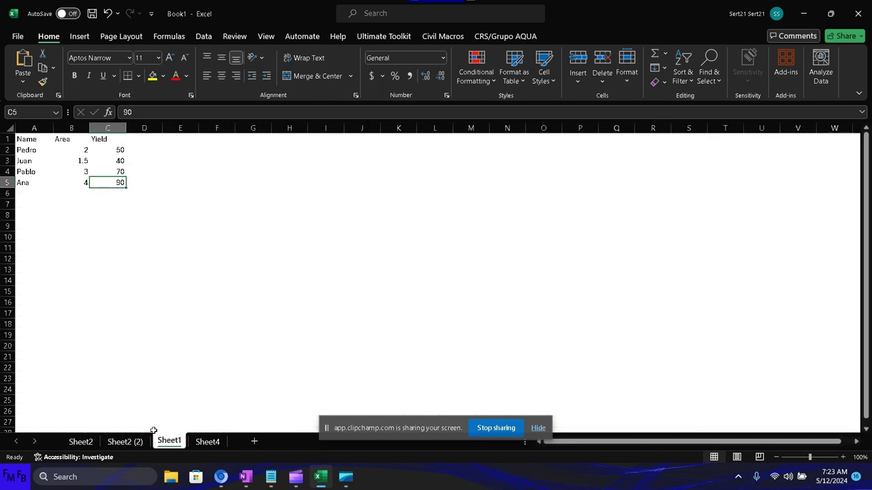
left_click(128, 440)
left_click(80, 441)
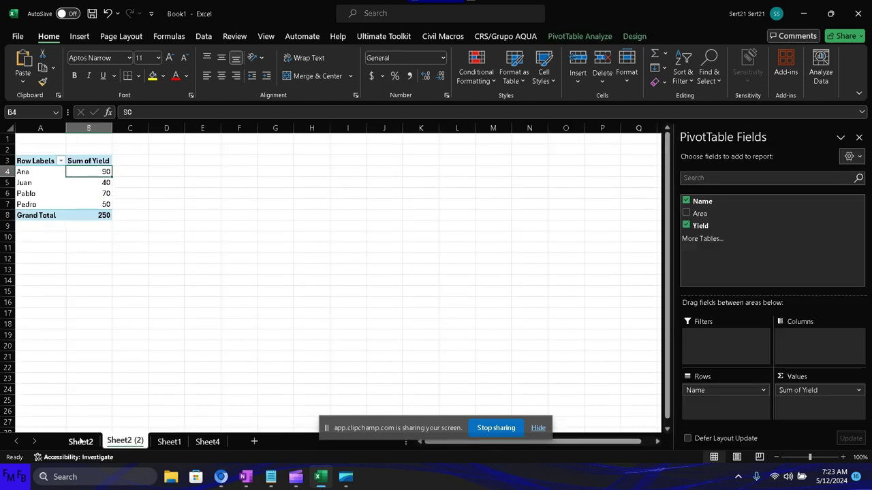
Step: Insert a clustered column PivotChart from the Area pivot table
left_click(97, 204)
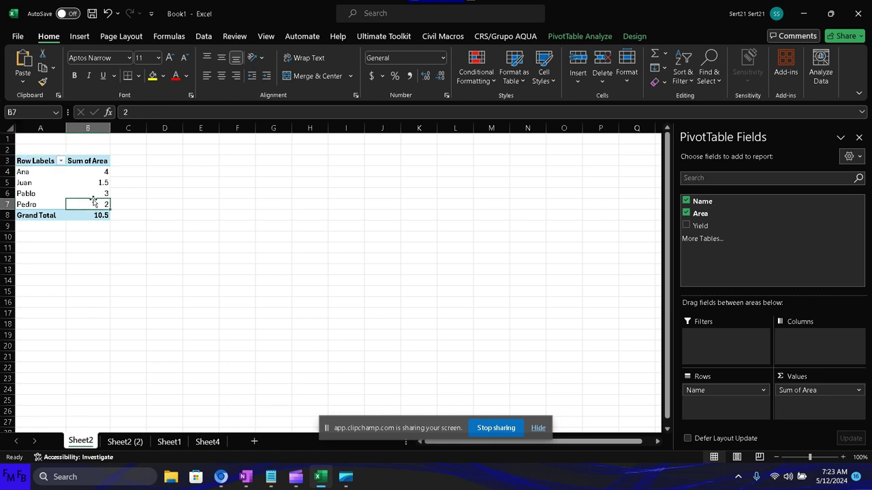
left_click(79, 36)
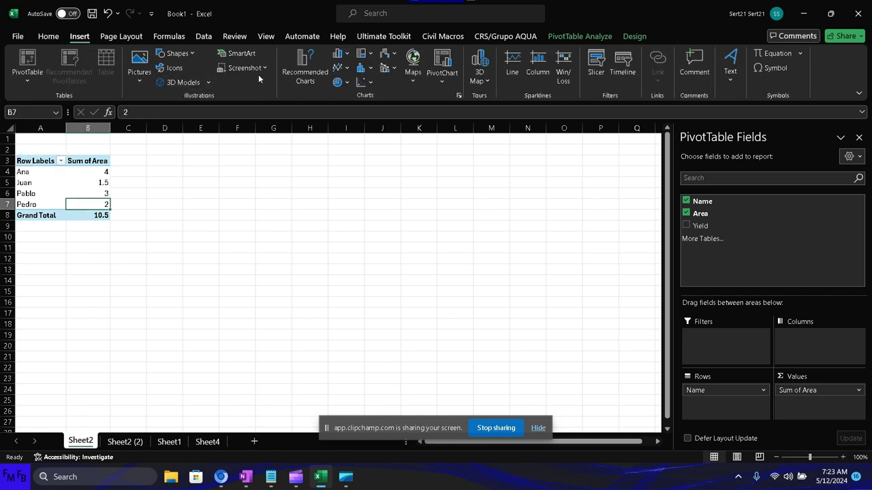
left_click(440, 81)
left_click(457, 98)
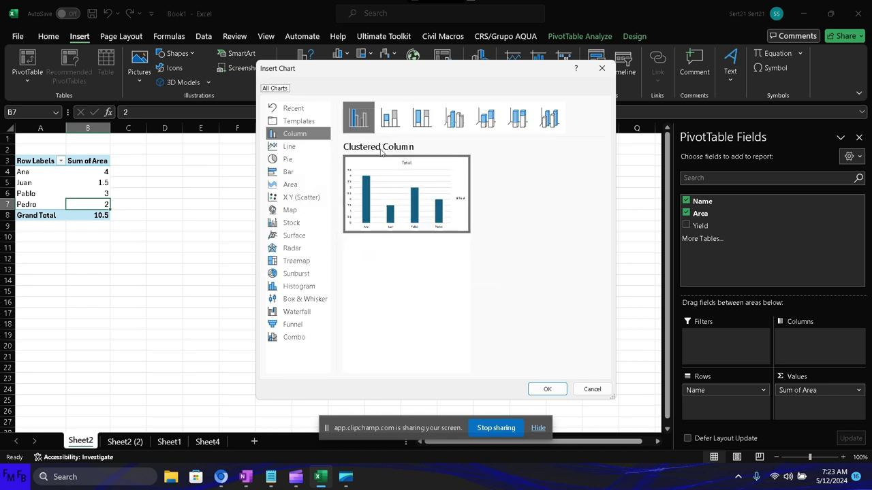
left_click(547, 389)
Step: Cut the Area chart and select cell K12 on Sheet4
key("Delete")
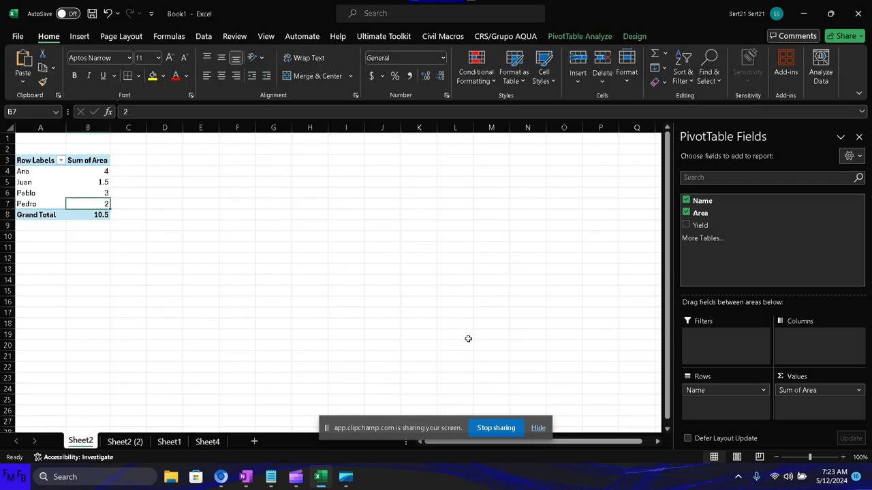
left_click(207, 441)
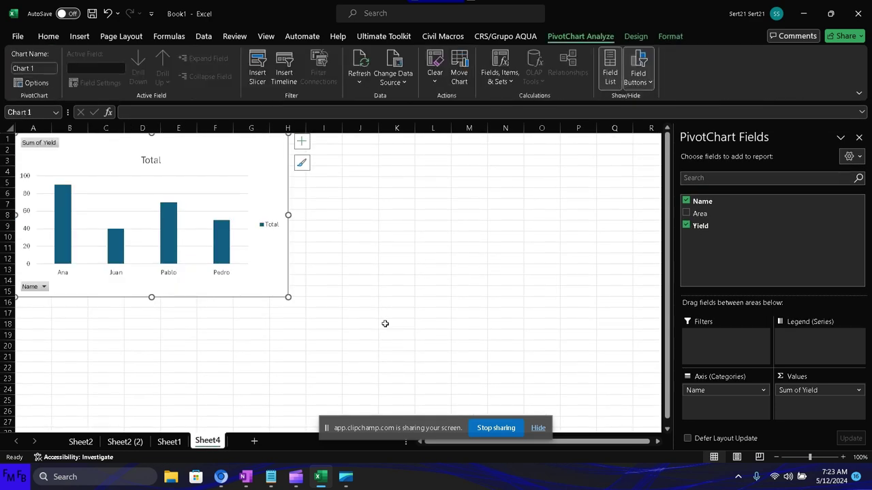
left_click(404, 261)
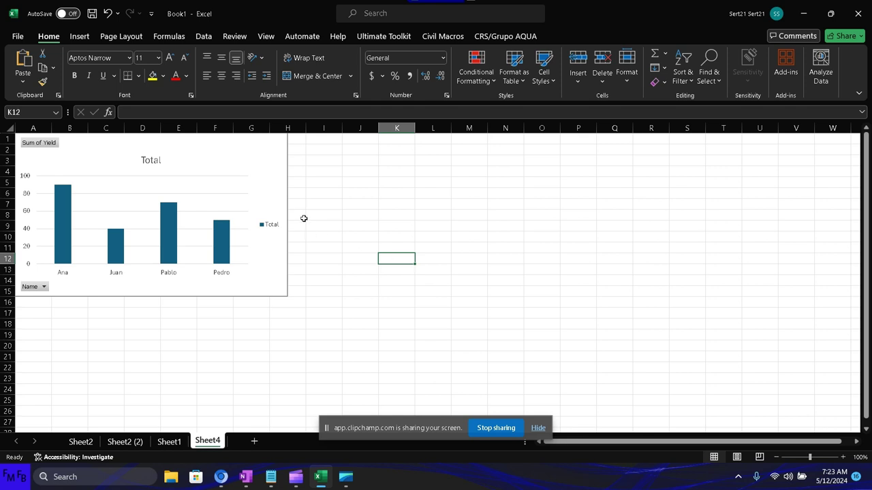
Step: Paste the Area chart onto Sheet4 and line it up beside the Yield chart
key("ctrl+v")
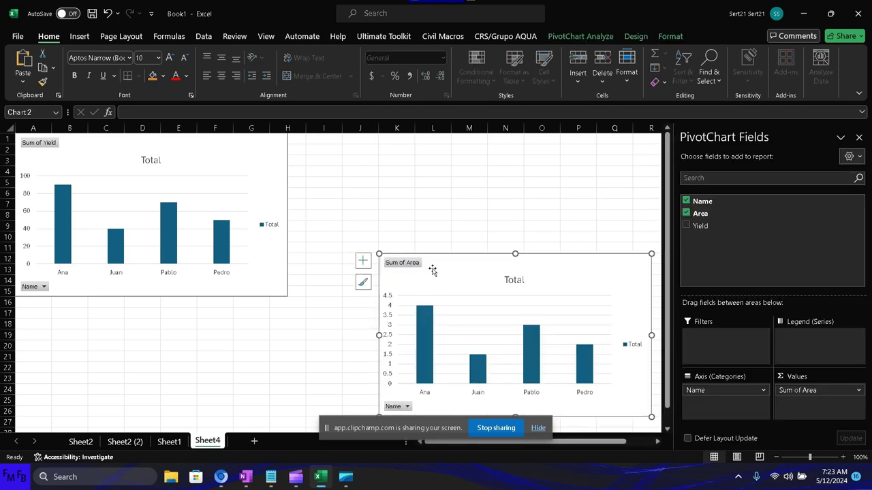
mouse_move(433, 267)
left_mouse_down()
mouse_move(391, 163)
mouse_move(400, 254)
left_mouse_up()
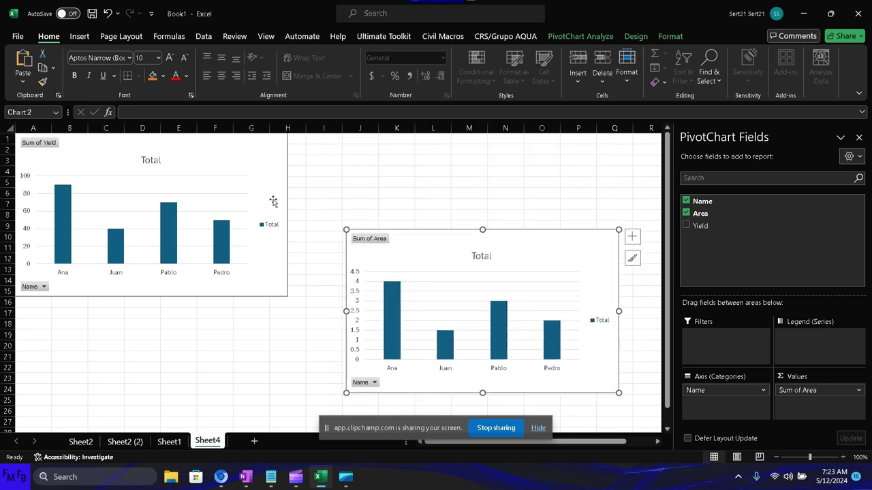
left_click_drag(273, 198, 275, 299)
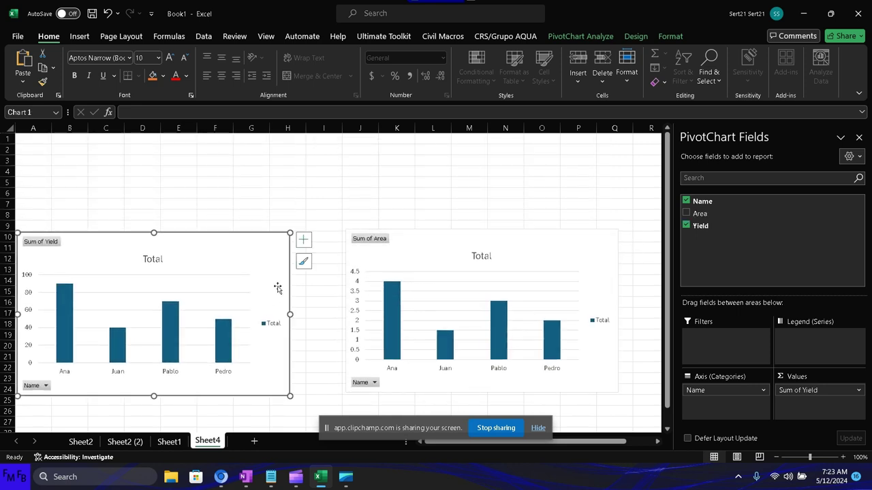
left_click(124, 442)
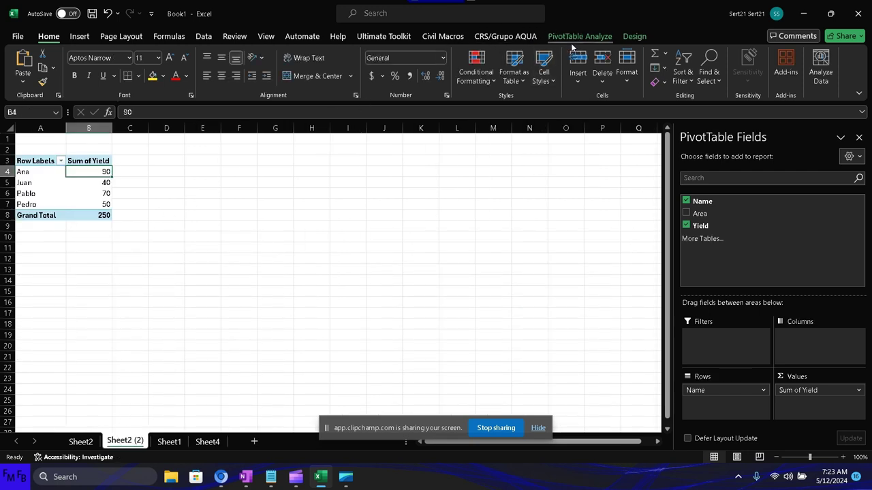
Step: Insert a Name slicer for the Yield pivot table on Sheet2 (2)
left_click(631, 38)
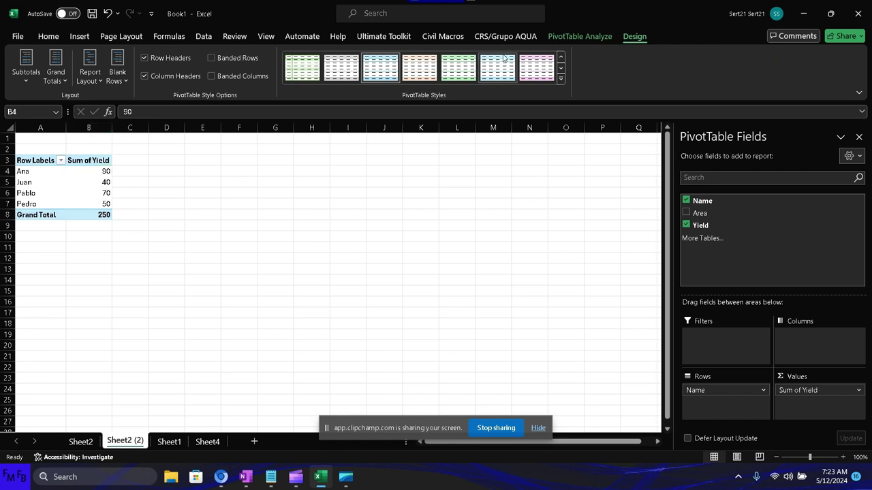
left_click(555, 39)
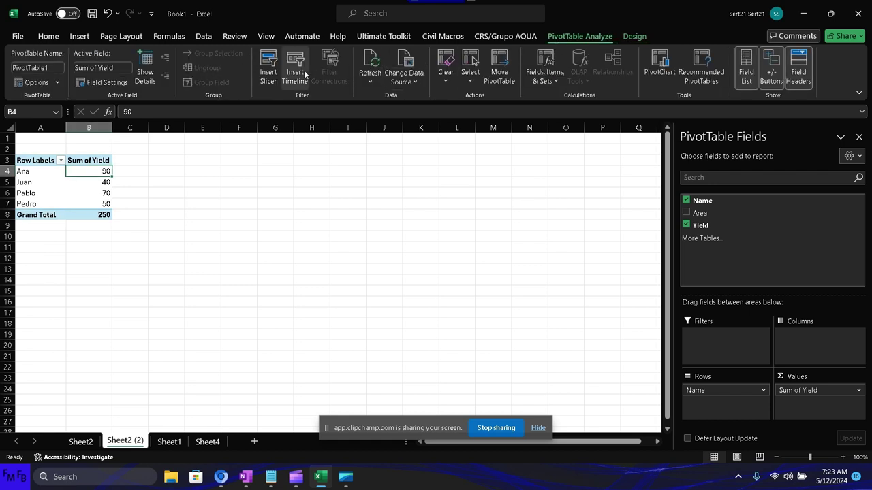
left_click(276, 80)
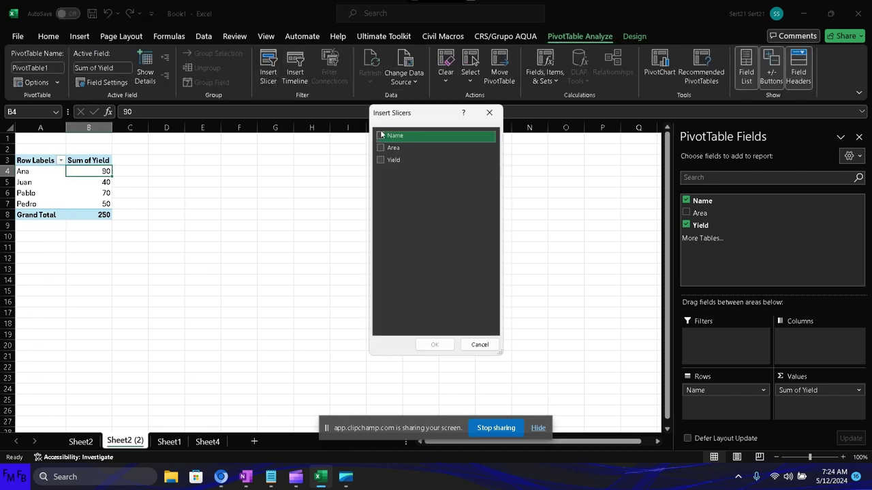
left_click(381, 135)
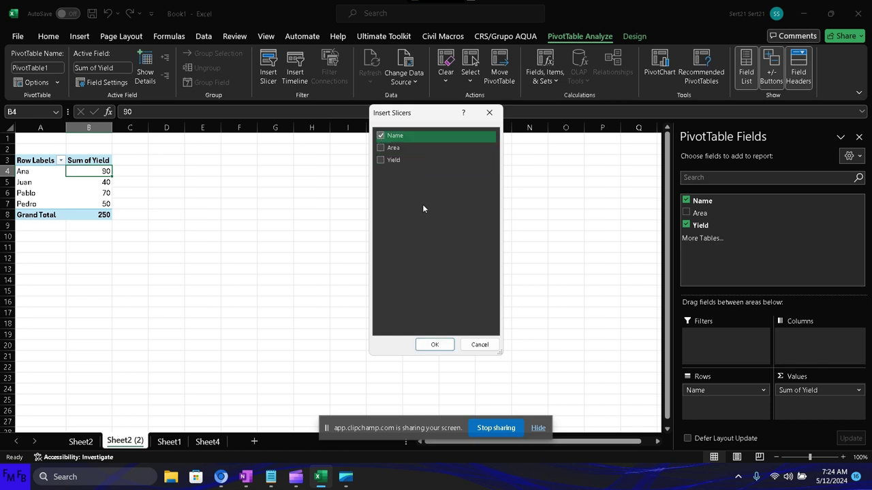
left_click(434, 344)
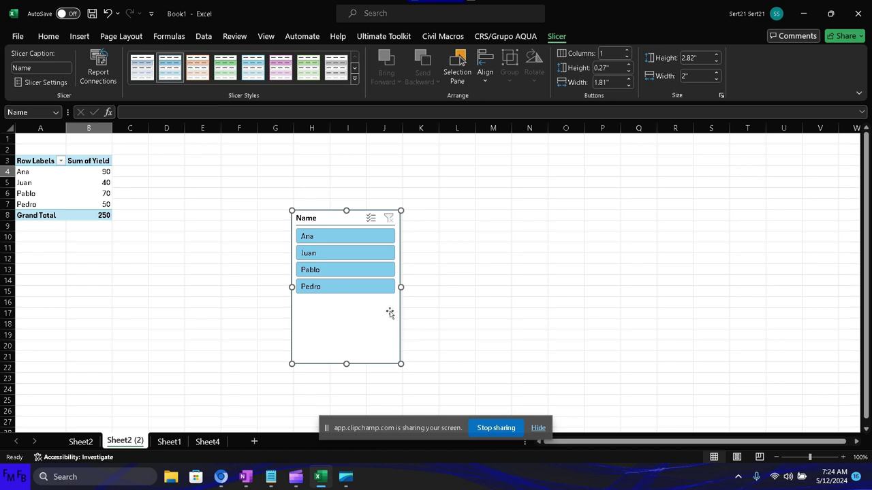
Step: Cut the Name slicer off Sheet2 (2) so it can be moved
left_click(94, 179)
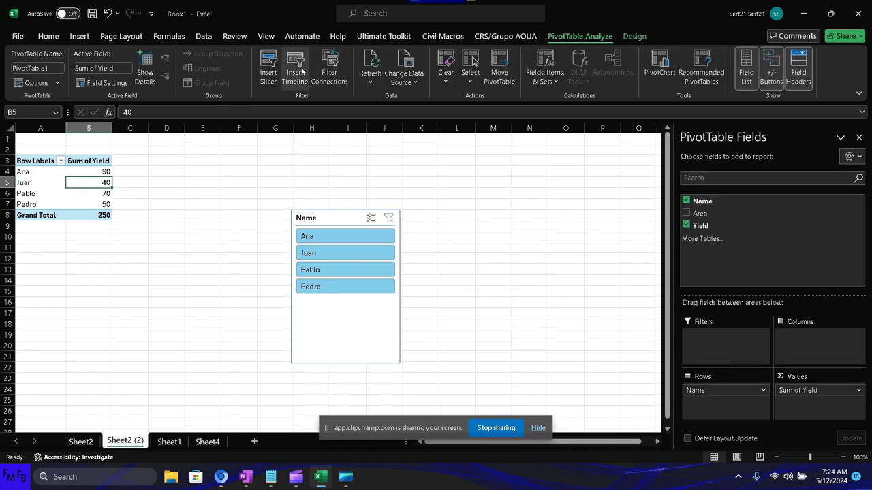
left_click(268, 69)
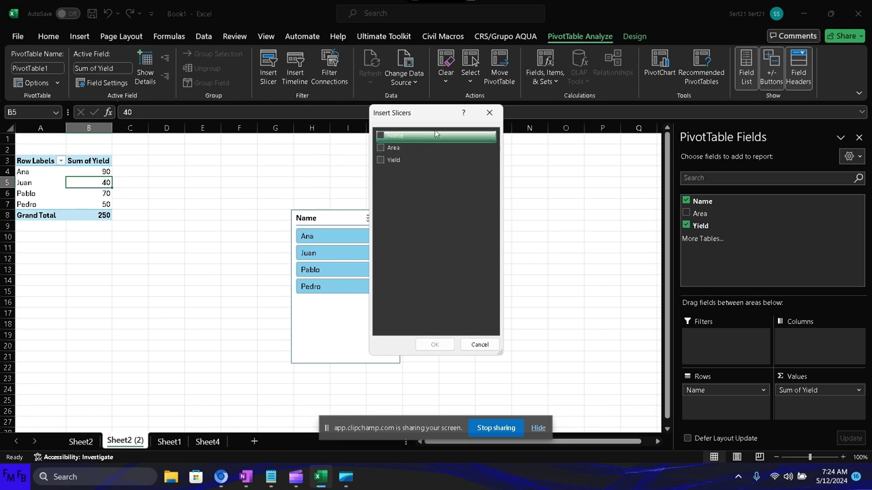
left_click(489, 112)
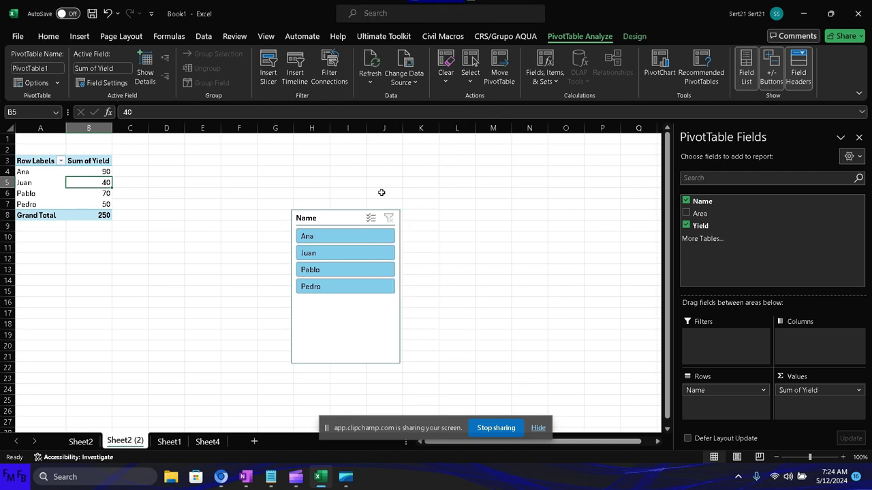
left_click(340, 219)
key("Delete")
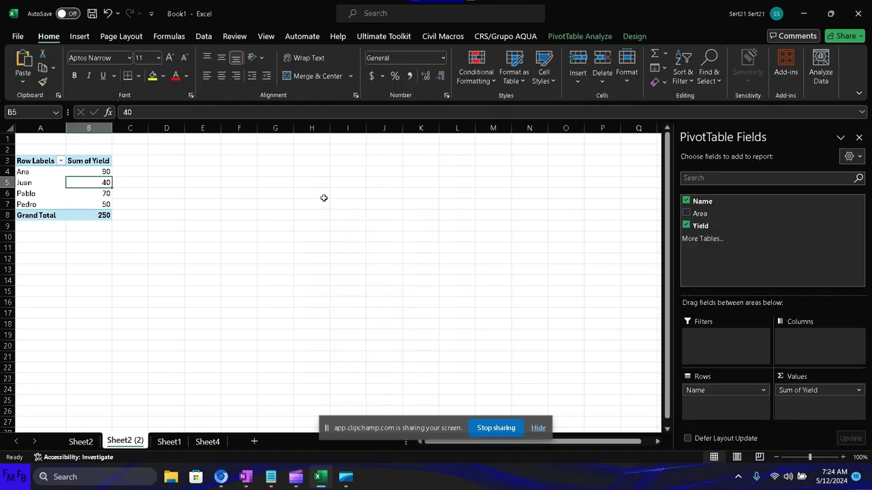
Step: Paste the Name slicer at C5 on Sheet4, move it top-left and shrink it
left_click(200, 443)
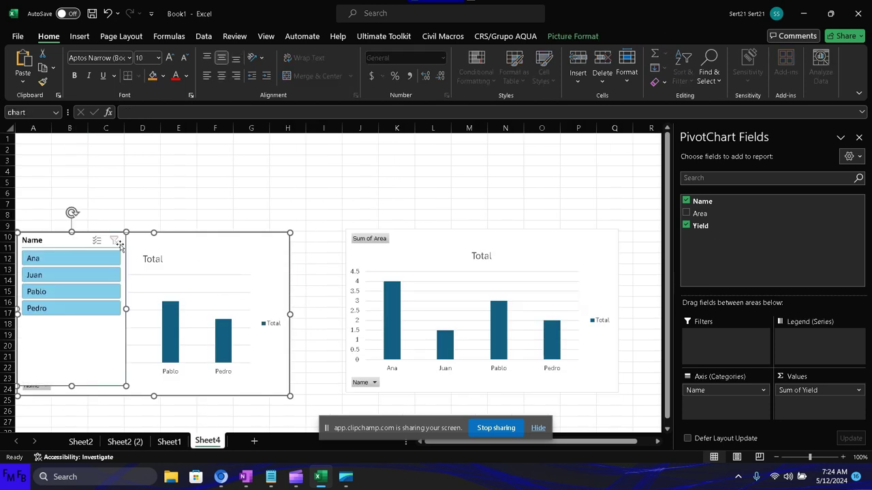
left_click(88, 242)
left_click_drag(73, 235, 75, 242)
key("Delete")
left_click(119, 182)
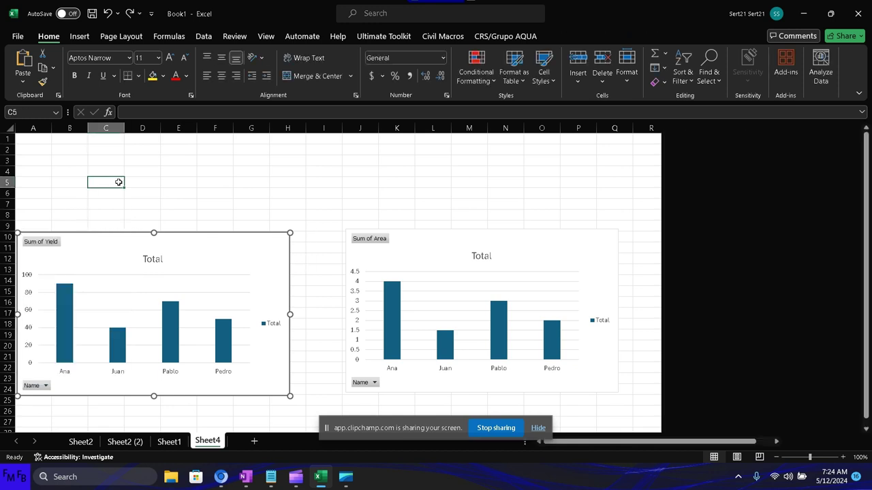
key("ctrl+v")
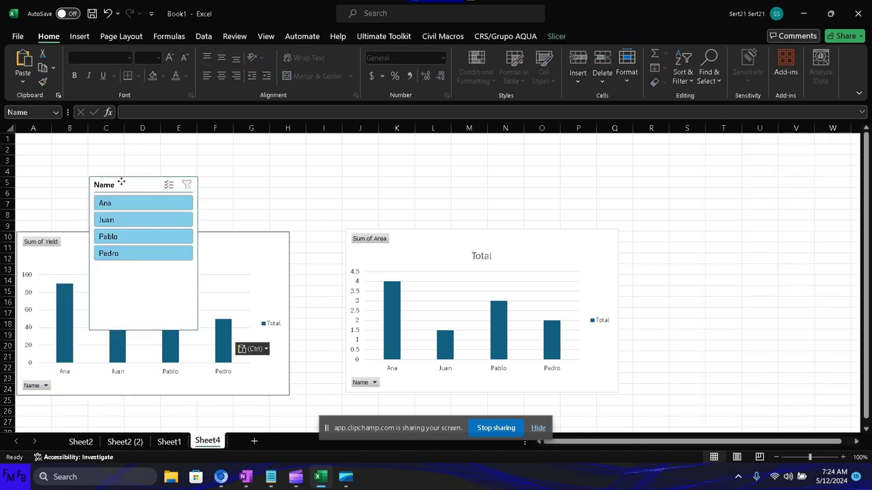
left_click_drag(117, 183, 46, 141)
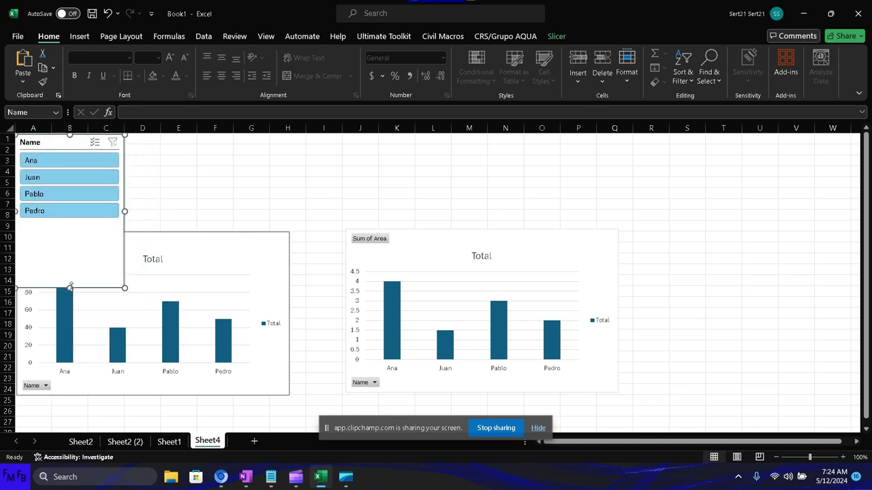
left_click_drag(70, 287, 70, 225)
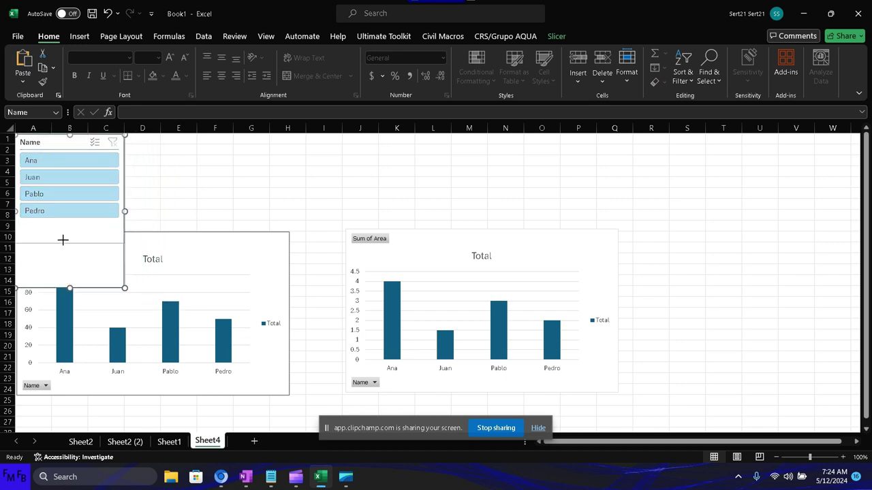
Step: Test the slicer by filtering the Yield chart to Ana and Juan, then clear the filter
left_click(190, 205)
left_click(100, 164)
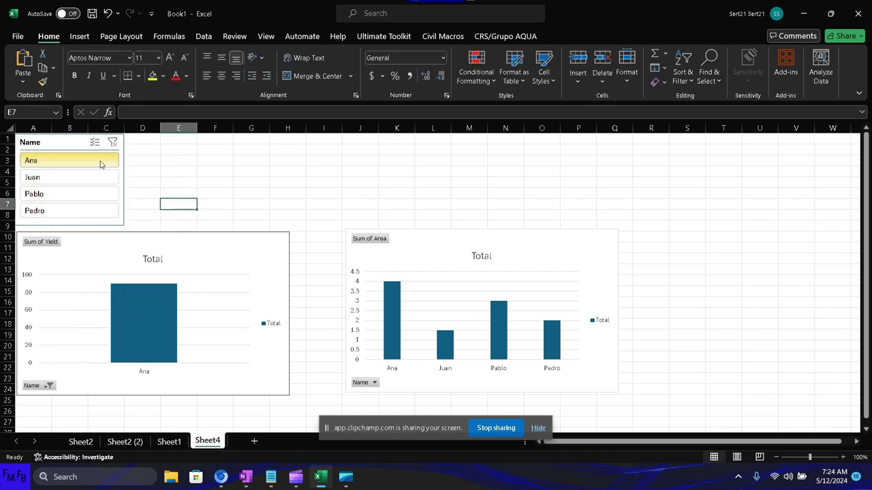
left_click(95, 179)
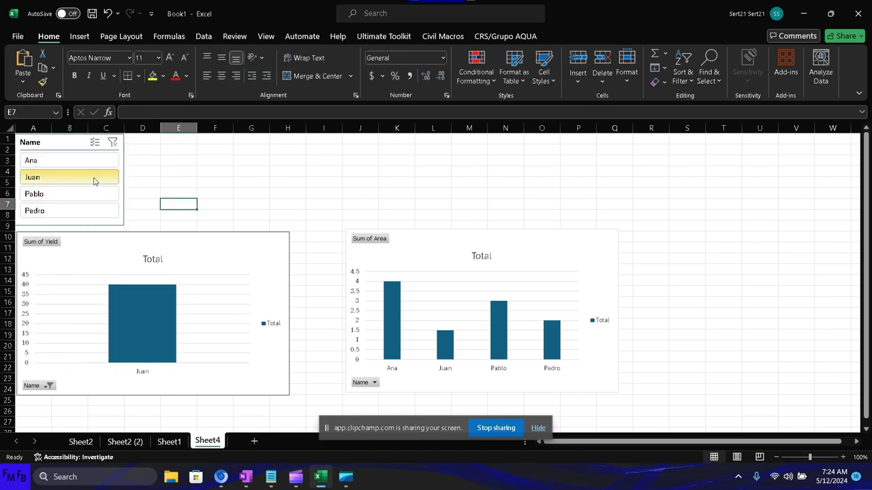
left_click(95, 178)
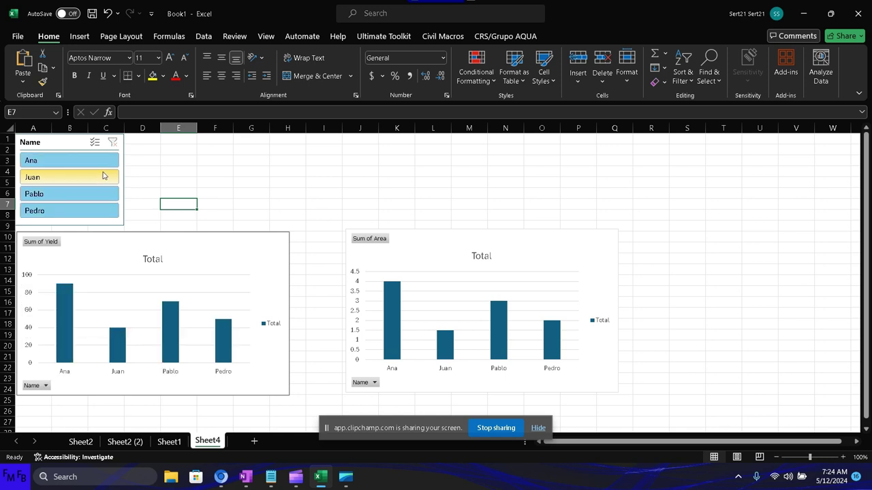
left_click(79, 144)
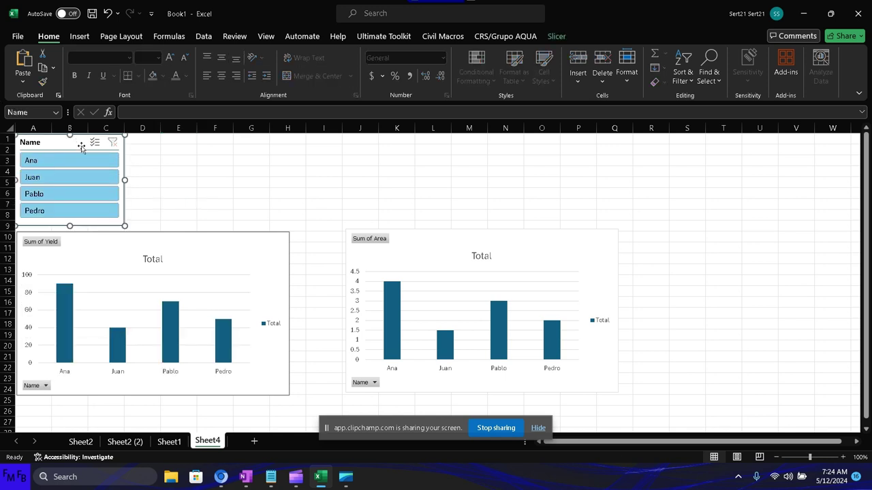
left_click(557, 37)
Step: Connect the Name slicer to both the Yield and Area PivotTables, test each name, then clear the filter
left_click(100, 66)
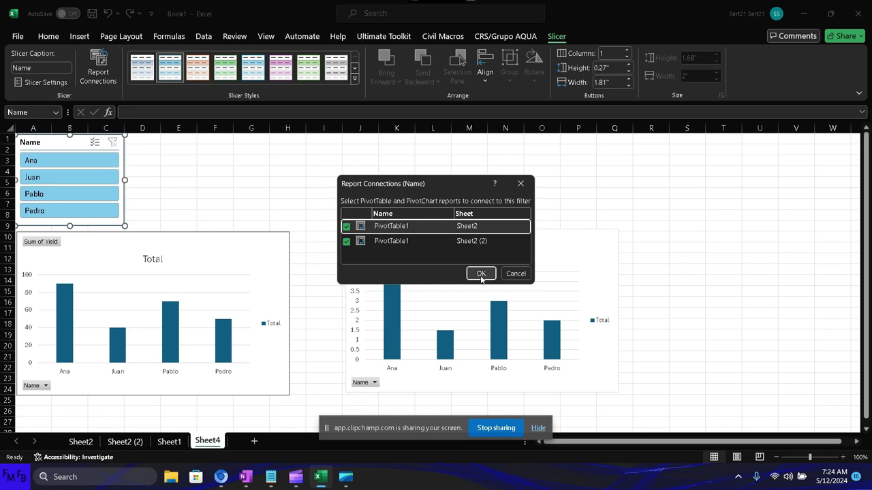
left_click(481, 273)
left_click(109, 211)
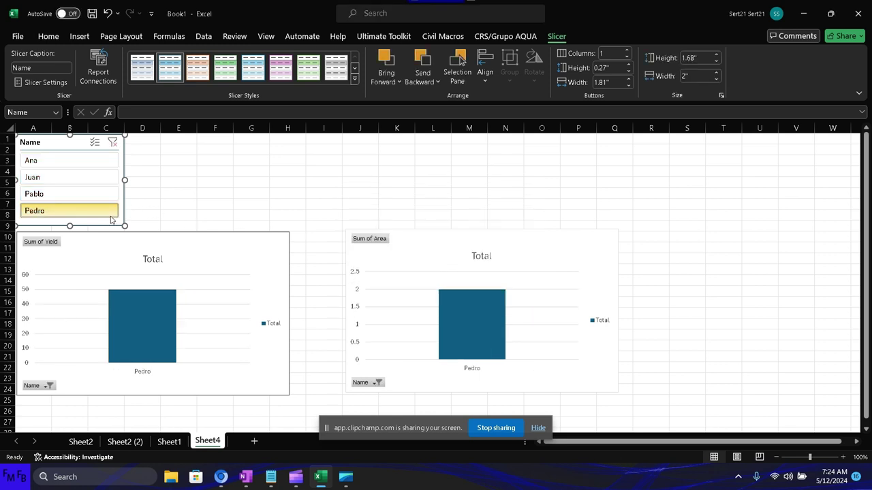
left_click(103, 197)
left_click(100, 181)
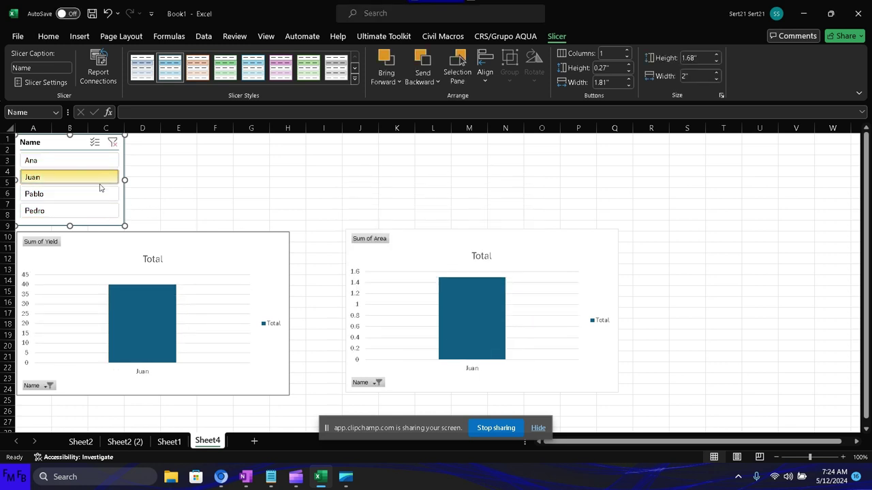
left_click(101, 161)
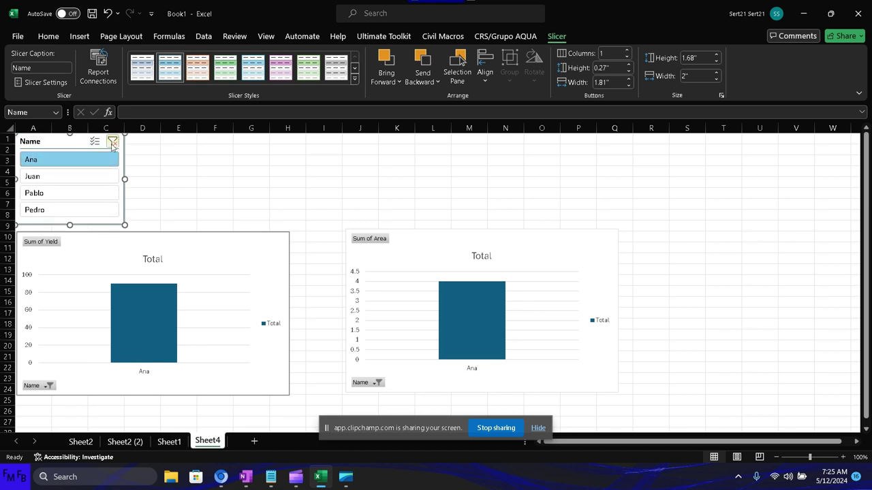
left_click(113, 143)
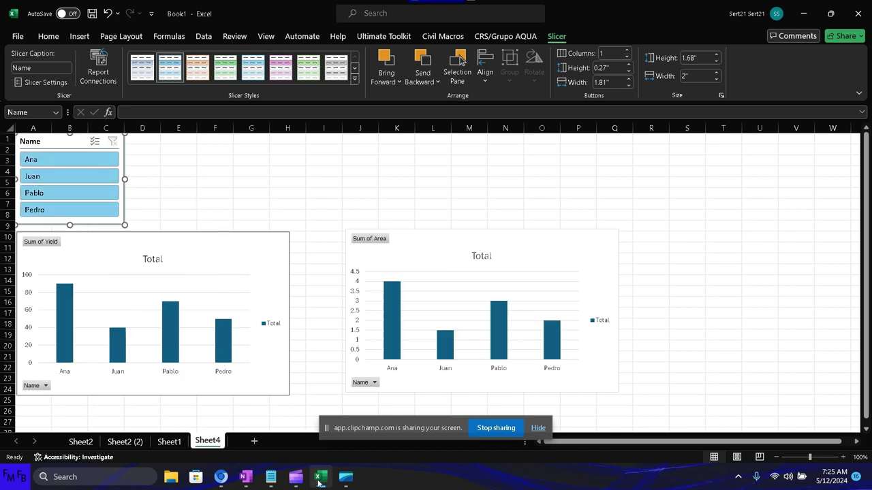